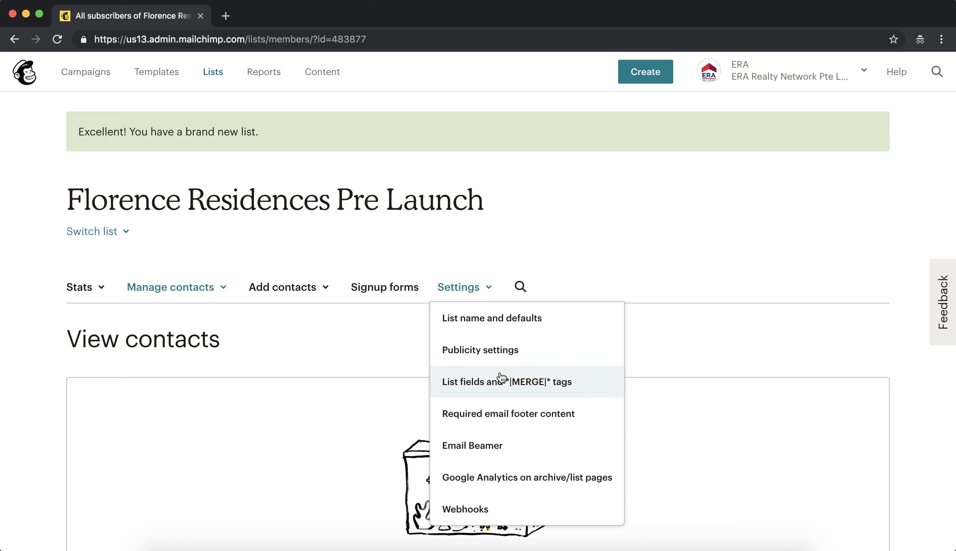
Open the list fields and merge tags settings of the Florence Residences Pre Launch list and delete the Phone Number field
click(496, 382)
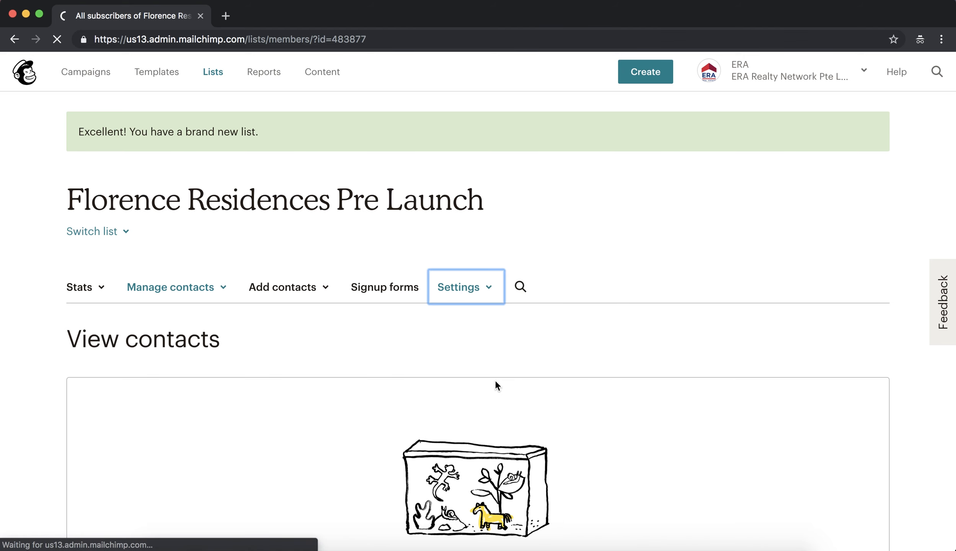
scroll(187, 269, down, 5)
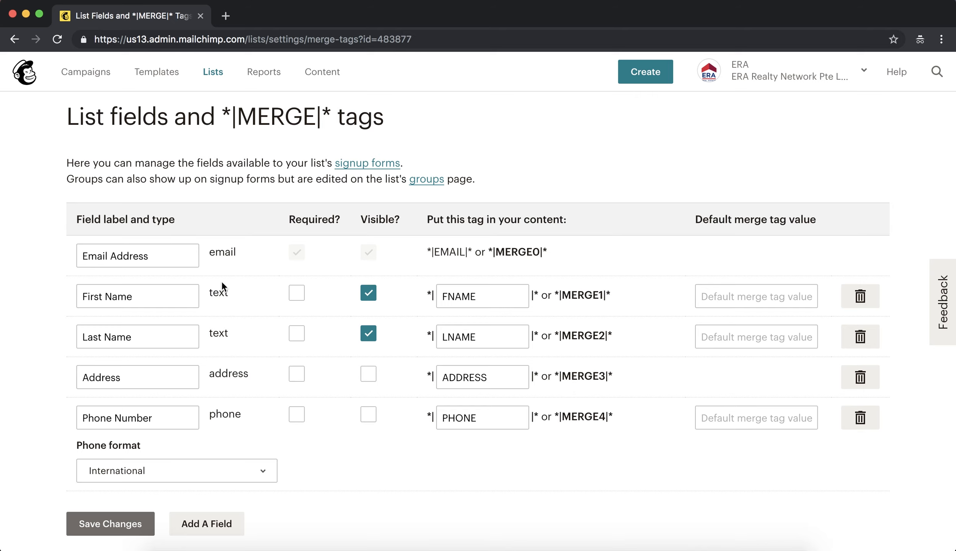
click(860, 418)
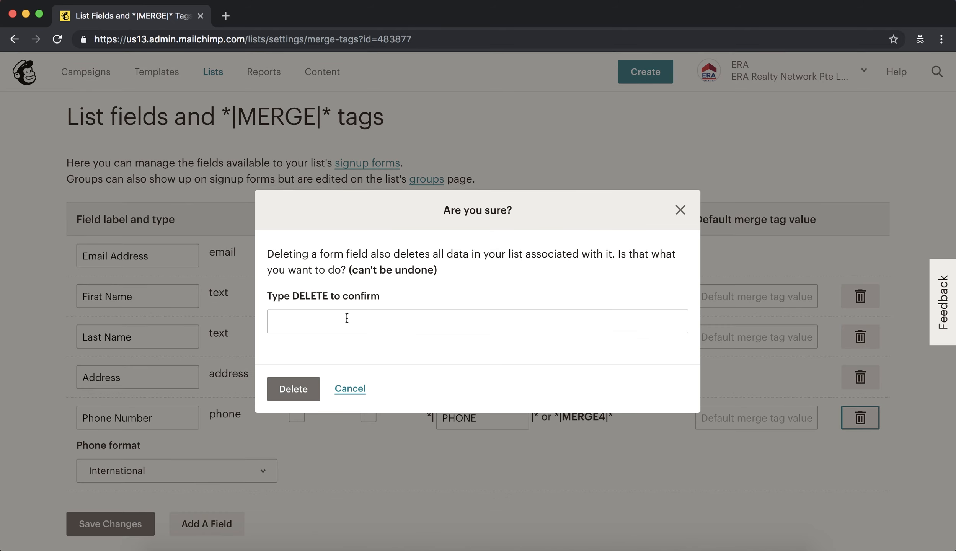
click(346, 319)
click(293, 354)
click(286, 389)
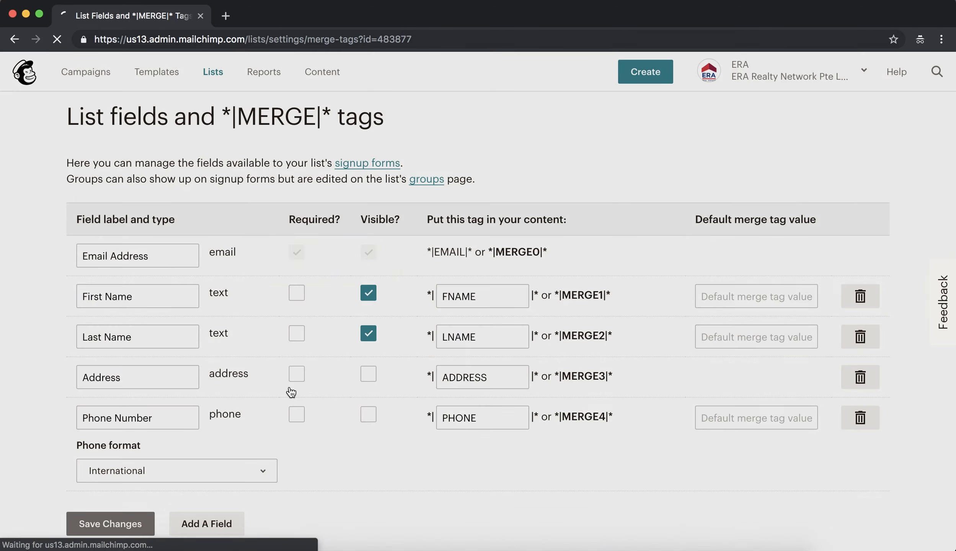
Delete the Address field from the list fields and confirm the deletion
scroll(828, 421, down, 3)
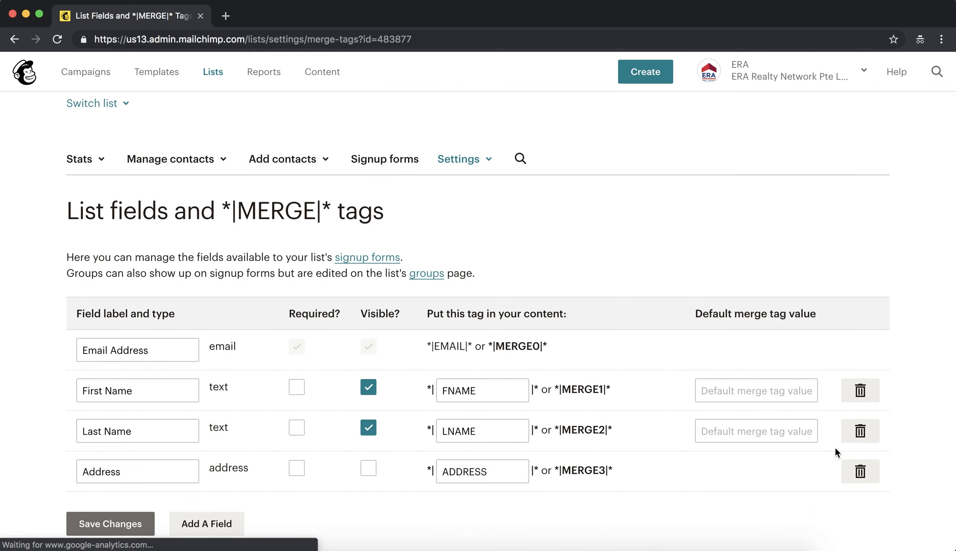
click(860, 472)
click(304, 322)
click(303, 354)
click(291, 390)
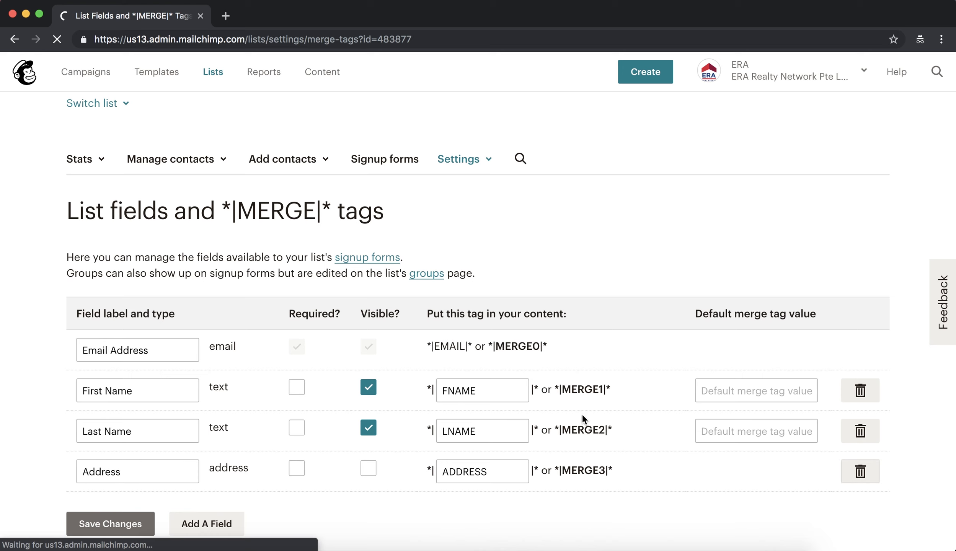
Make the First Name and Last Name fields required and relabel them Name and Mobile
scroll(581, 413, down, 2)
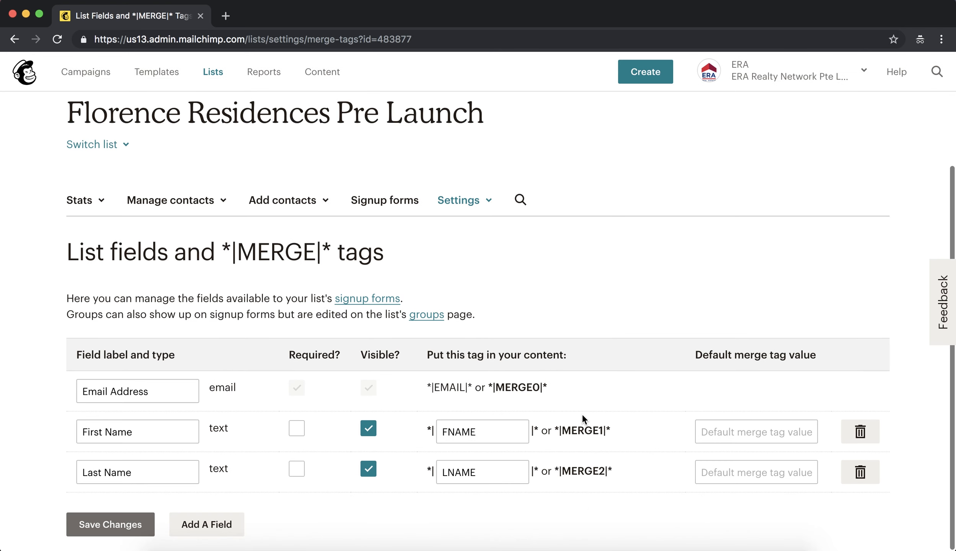
click(297, 428)
click(297, 469)
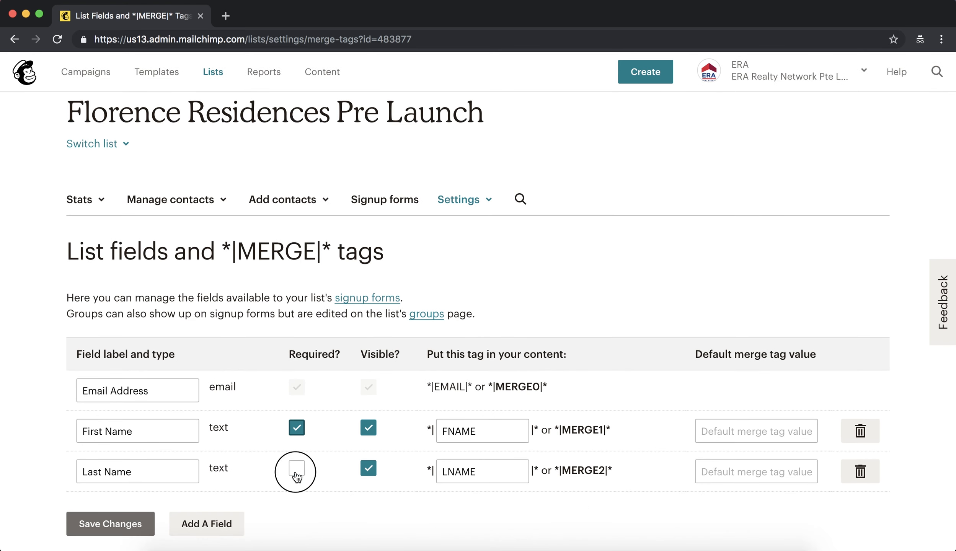
triple_click(173, 431)
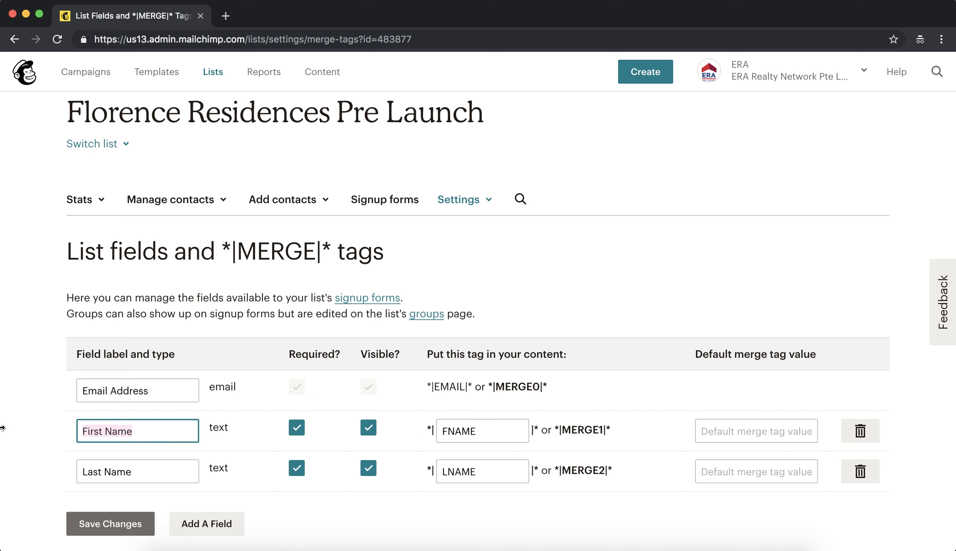
text(Name)
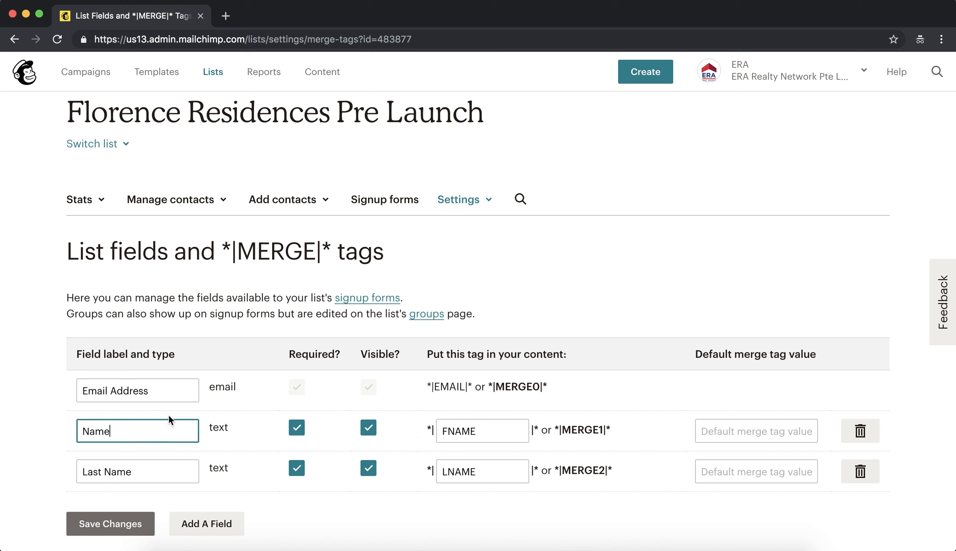
key(Tab)
text(Mobile)
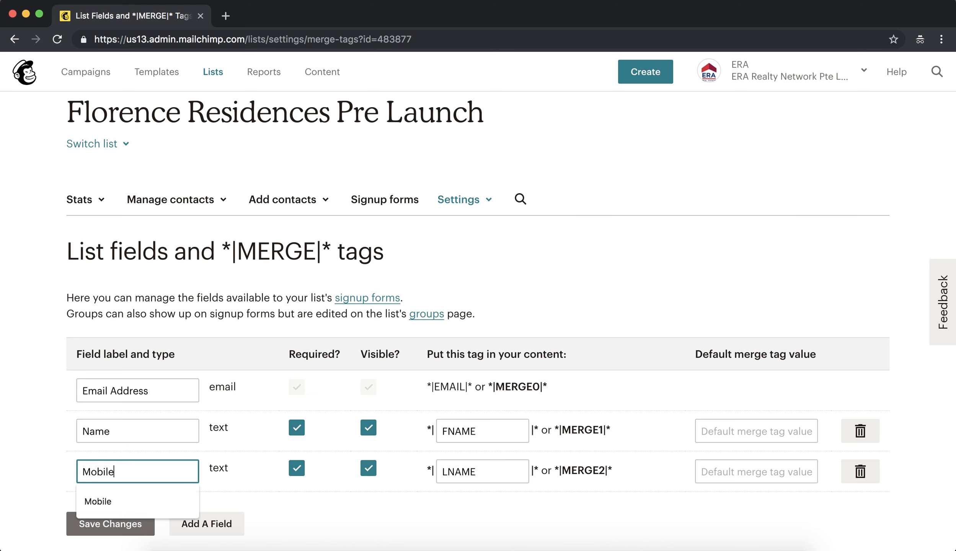
click(93, 508)
Set the merge tag of the Name field to NAME and that of the Mobile field to MOBILE
double_click(490, 432)
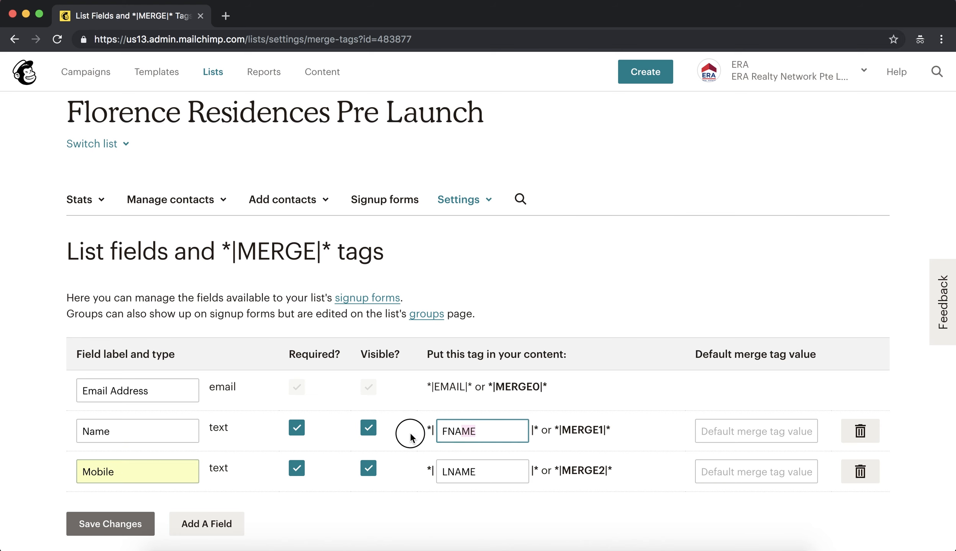
text(NAME)
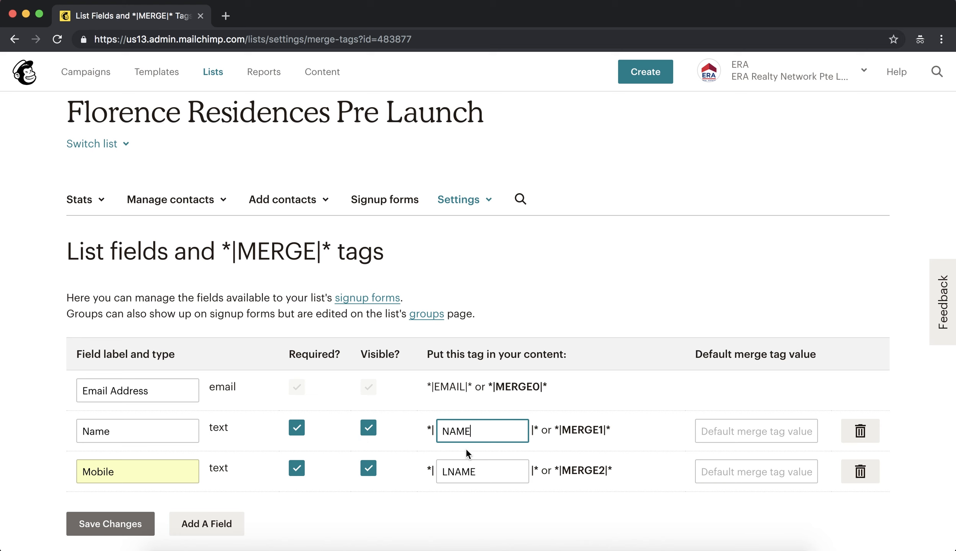
double_click(491, 467)
text(MOBILE)
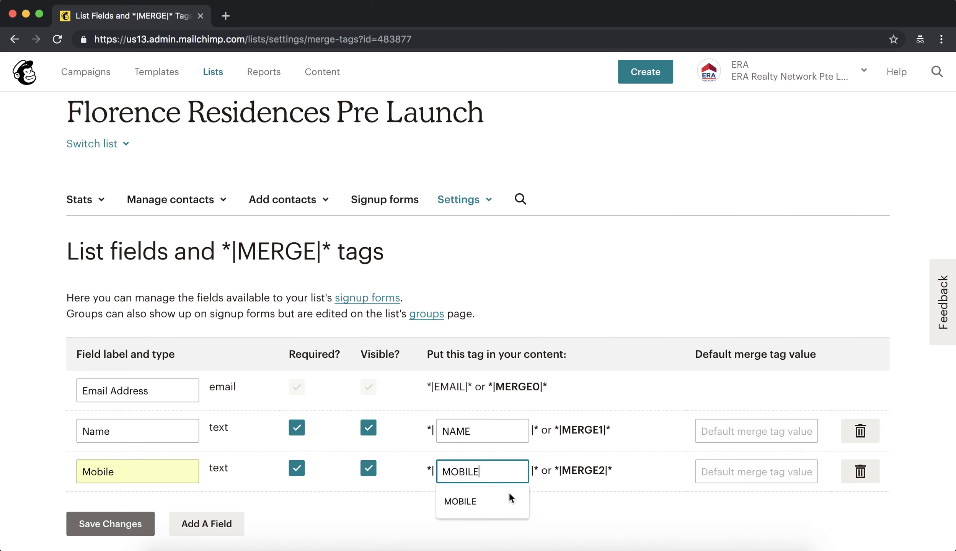
click(514, 503)
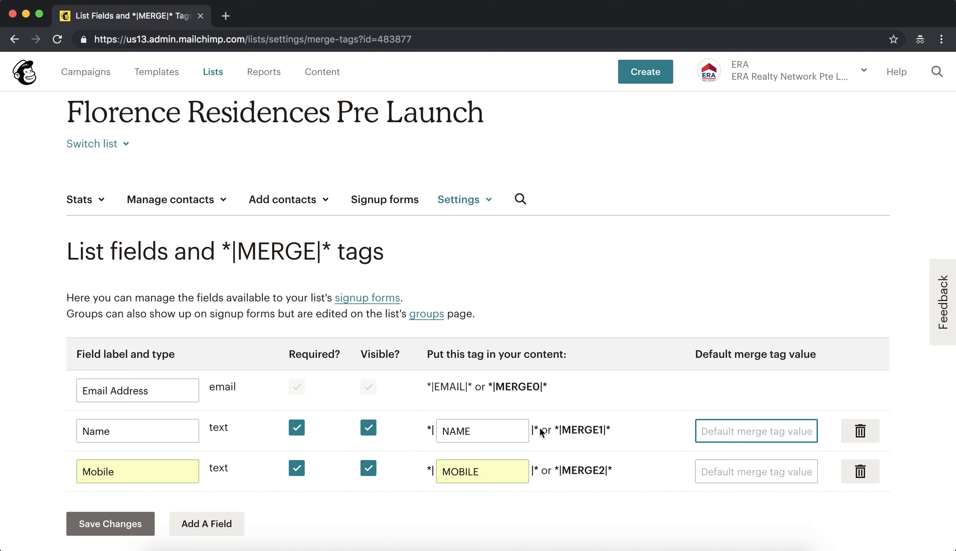
click(438, 430)
click(714, 434)
text(*|)
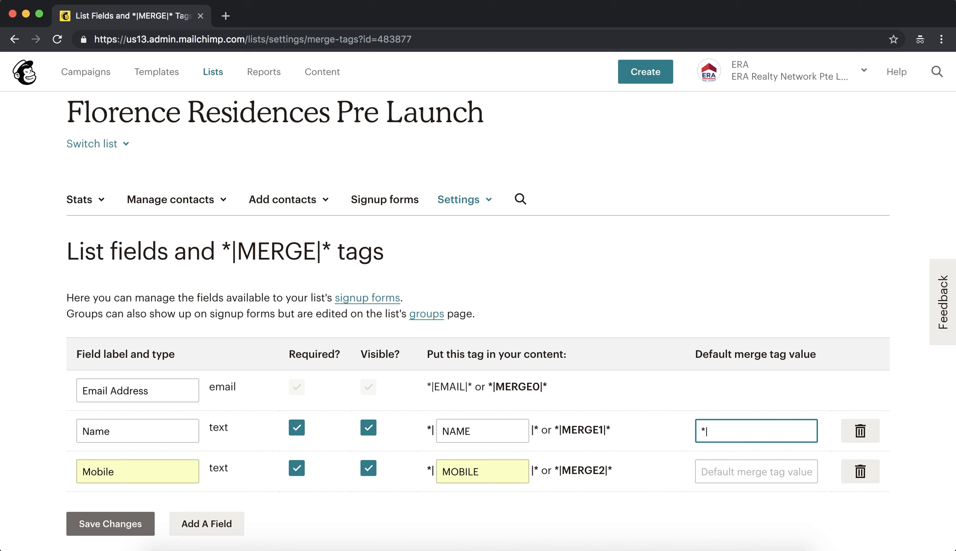
text(NAME|*)
key(super+a)
key(BackSpace)
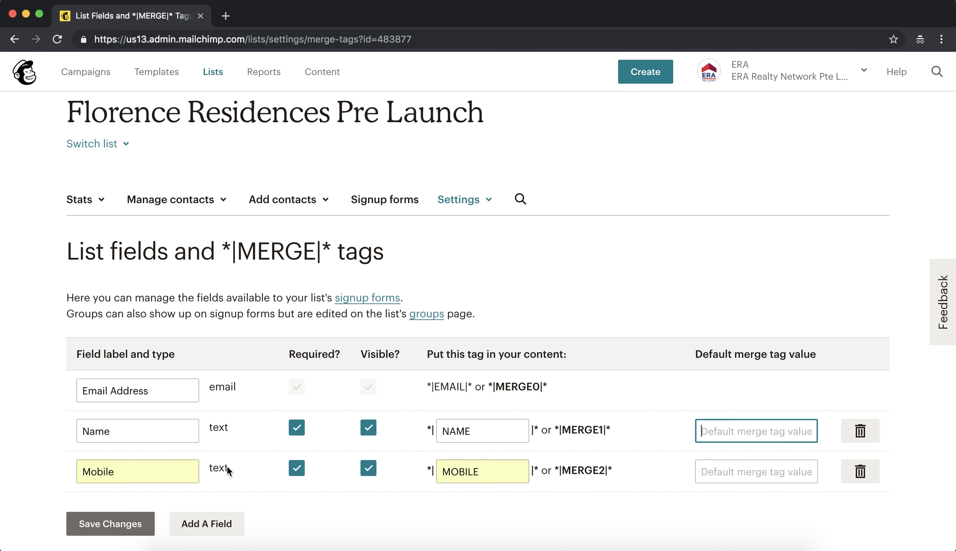
Save the list field changes and return to the overview of all lists
click(123, 526)
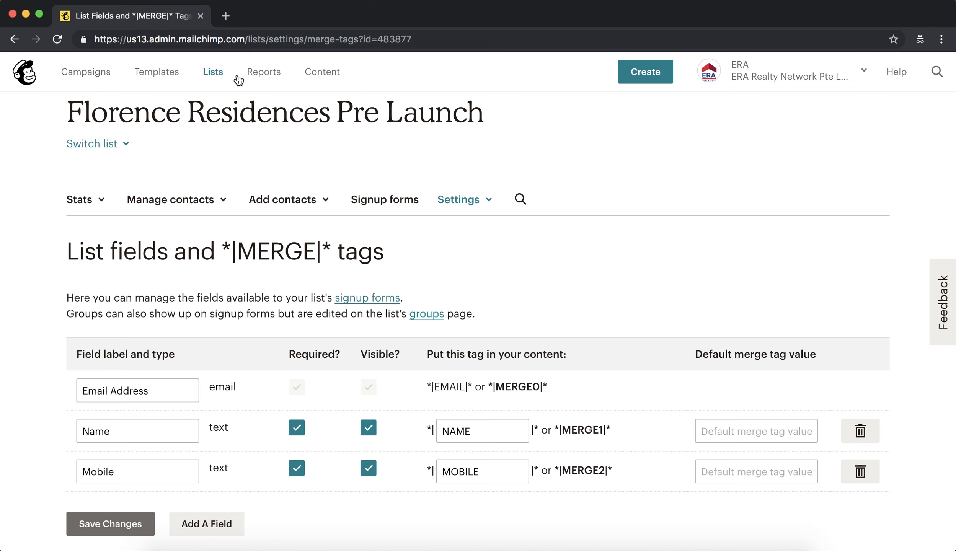
click(213, 72)
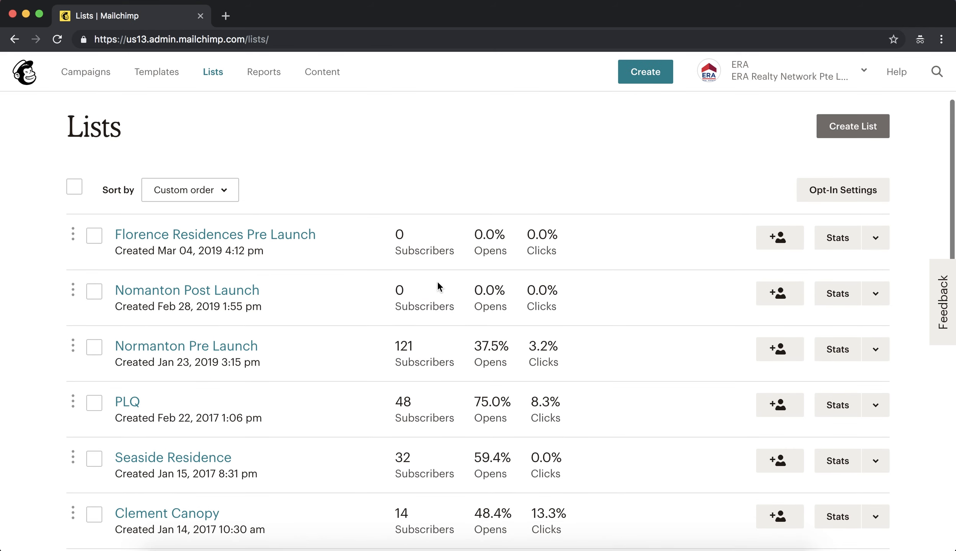
Start a new campaign from the automation campaigns, choosing the Welcome new subscribers type
click(89, 72)
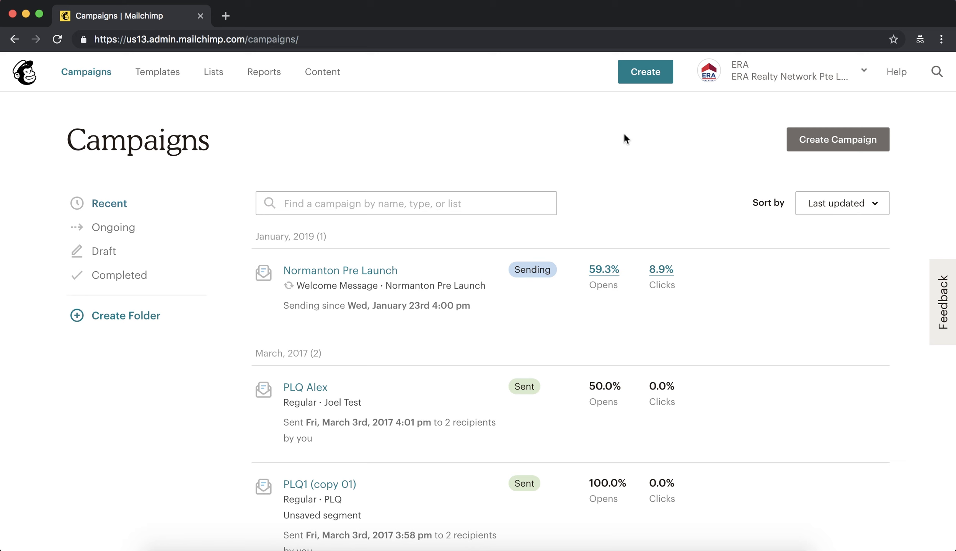
click(801, 141)
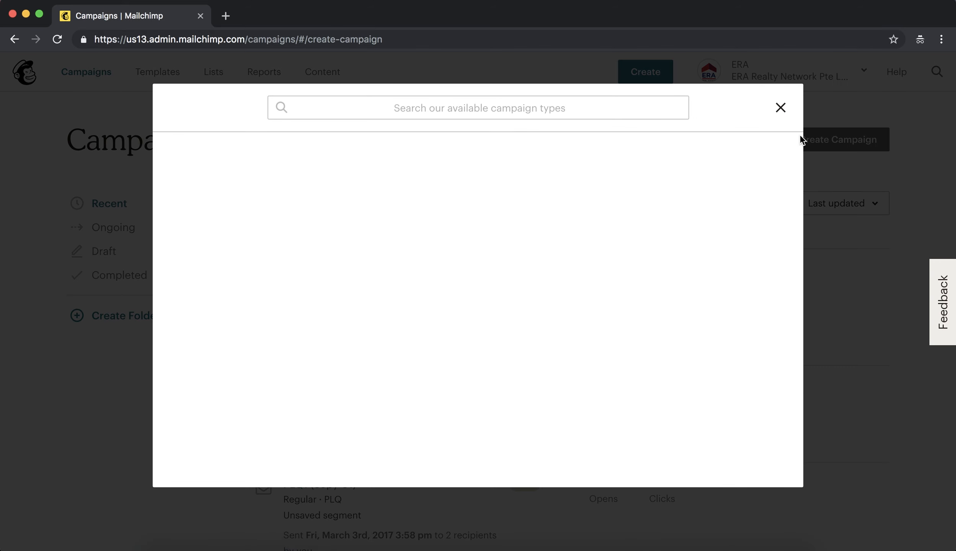
click(476, 106)
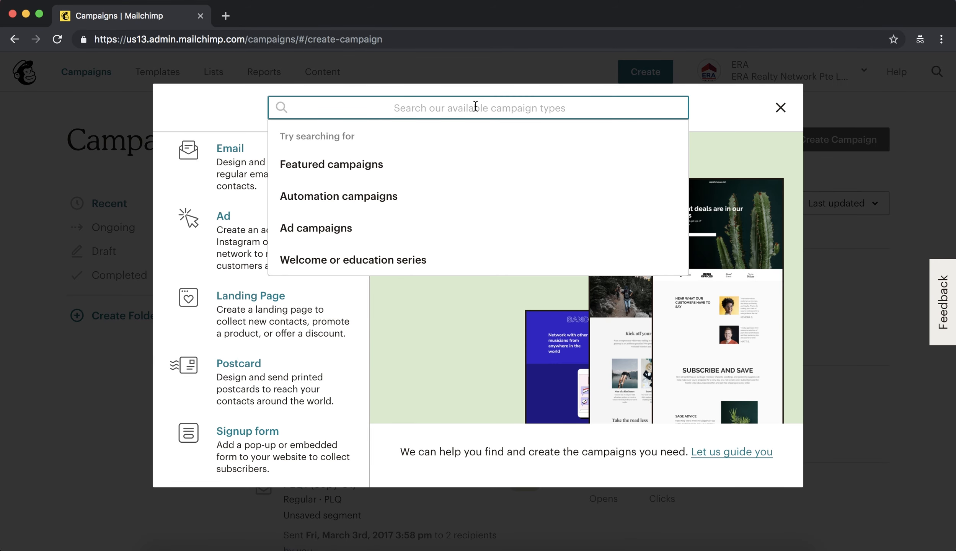
click(397, 188)
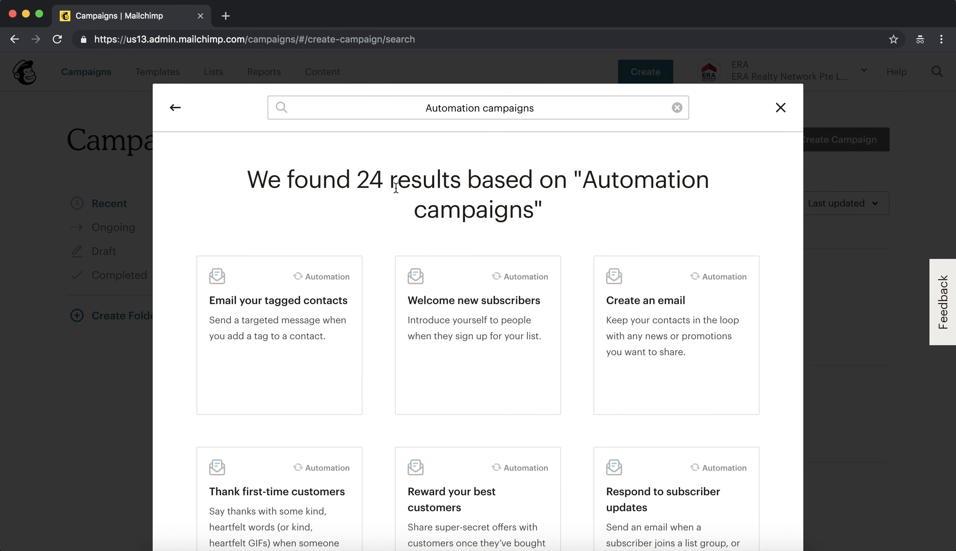
click(489, 303)
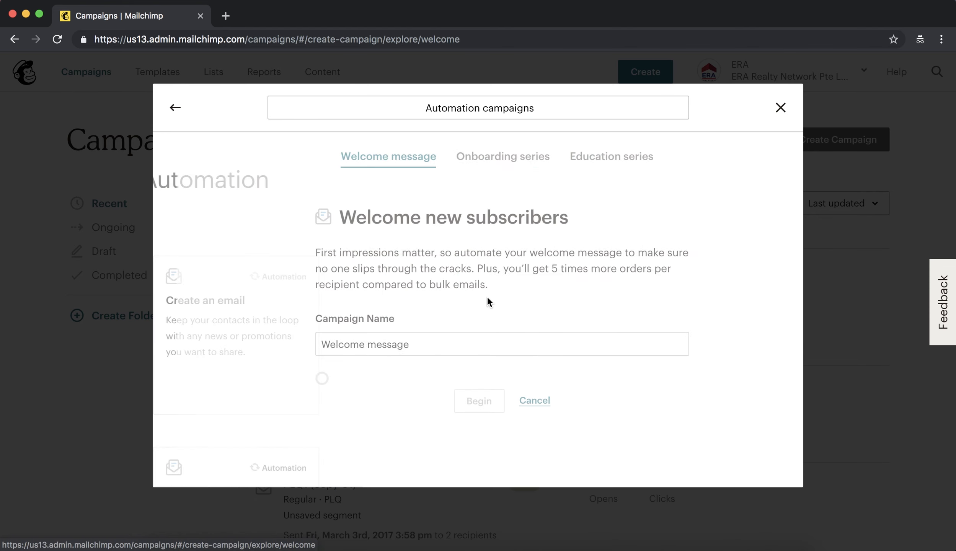
Name the campaign Florence Residences Prelaunch, assign the Florence Residences Pre Launch list to it and begin building
click(433, 341)
drag(386, 333, 219, 333)
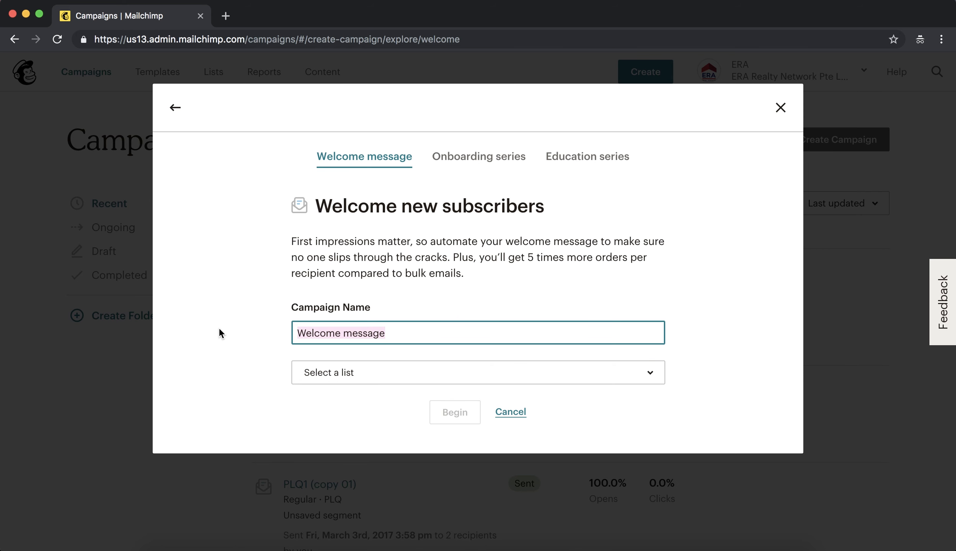
text(F)
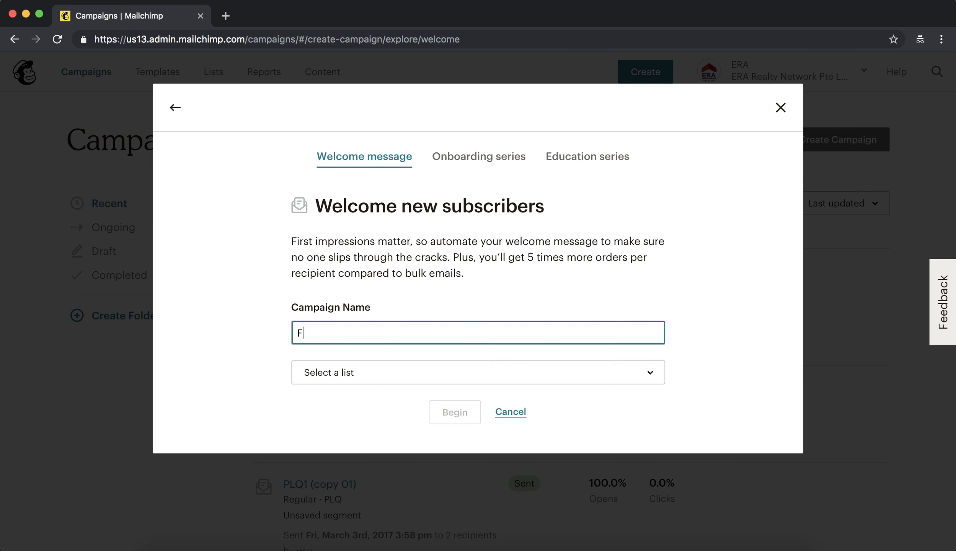
text(lorence Residences )
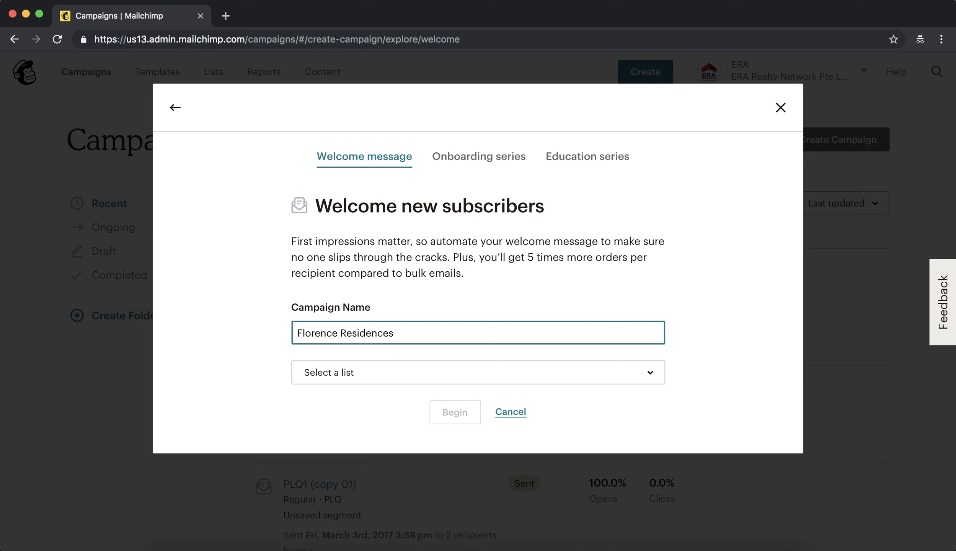
text(Prelaunch)
click(321, 370)
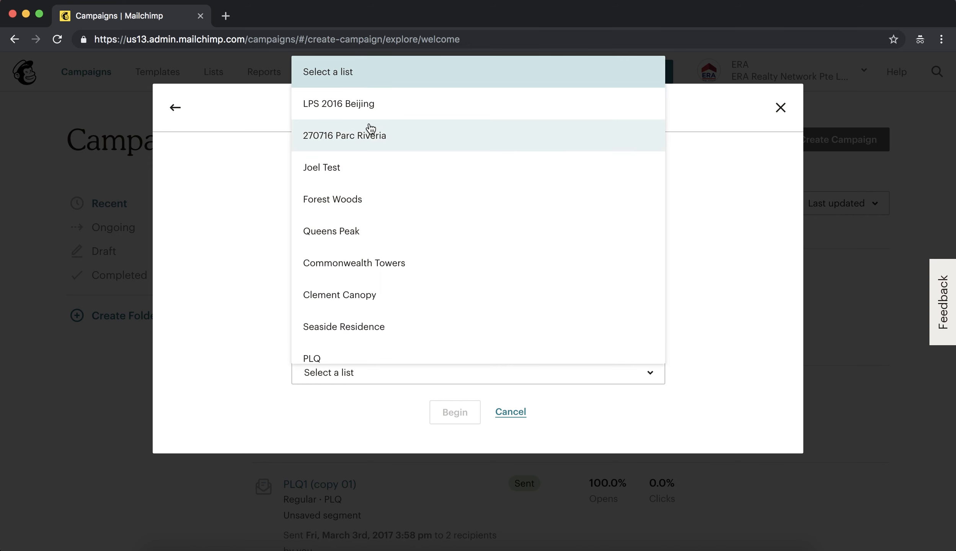
scroll(329, 321, down, 3)
click(346, 350)
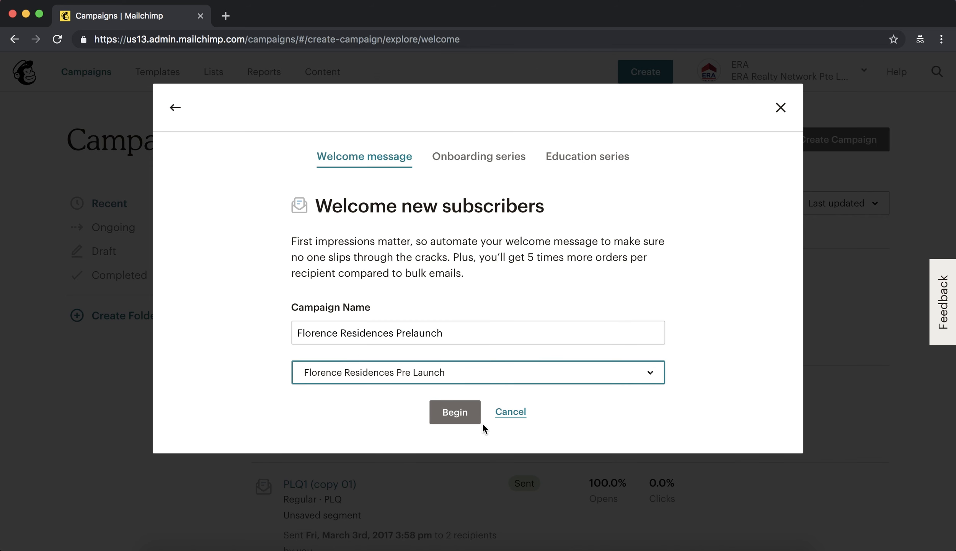
click(449, 412)
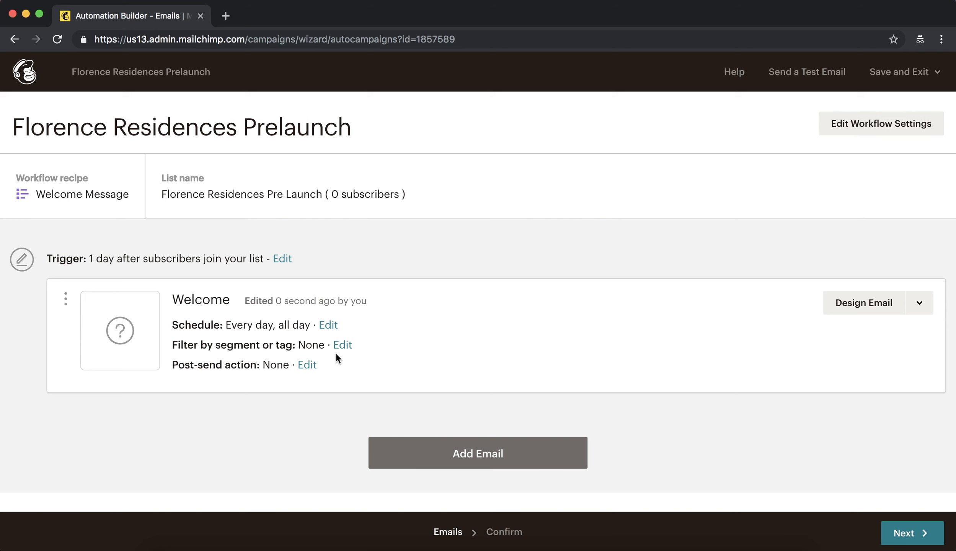
Open the workflow settings of the welcome automation and review the workflow name and From name
click(859, 125)
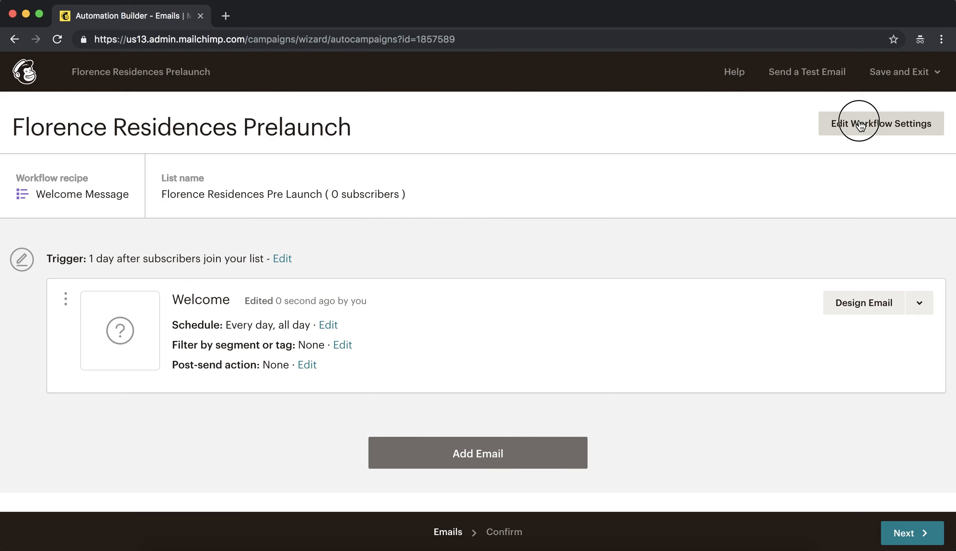
click(239, 202)
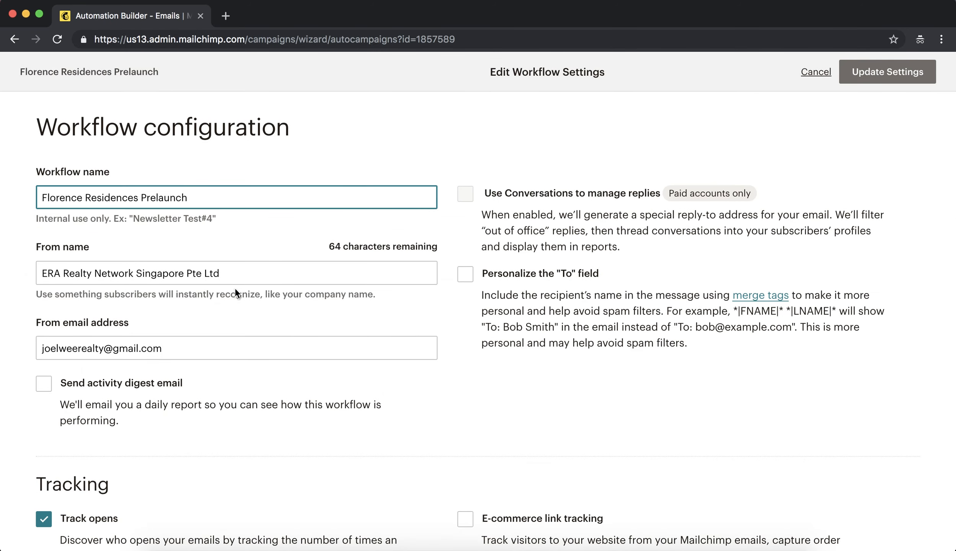
drag(226, 273, 8, 271)
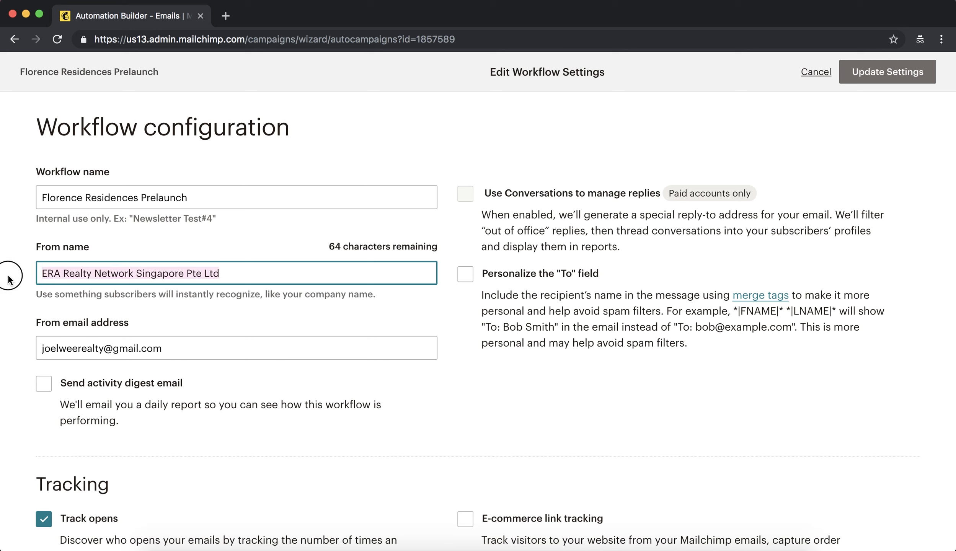
click(188, 275)
drag(245, 274, 32, 272)
Enable personalization of the "To" field and specify *|NAME|* as the merge tag for the recipient name
click(464, 275)
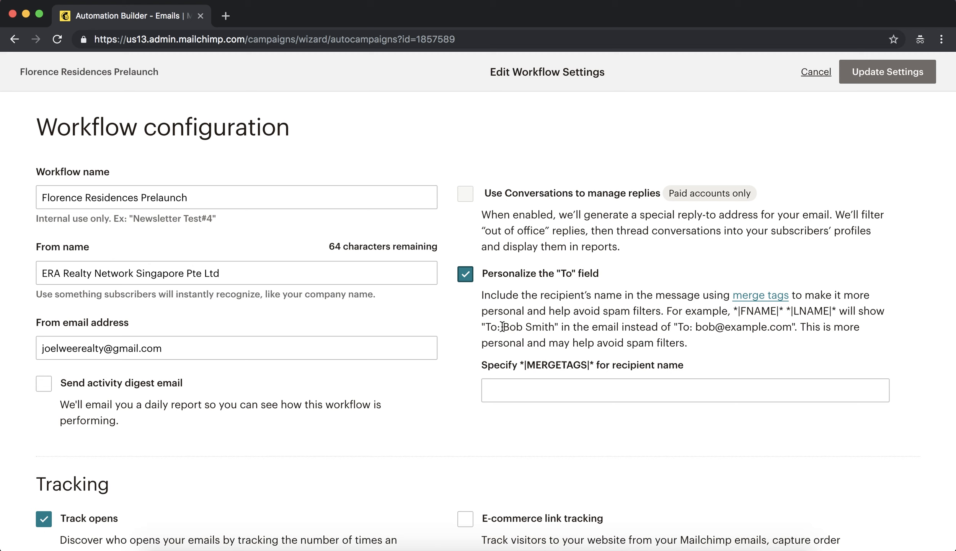
drag(482, 328, 553, 323)
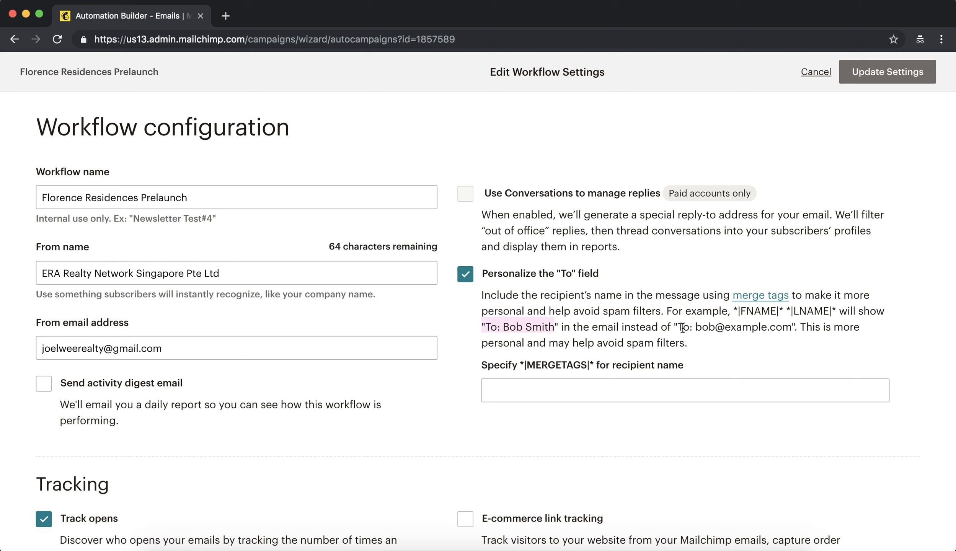
drag(682, 328, 791, 328)
click(559, 388)
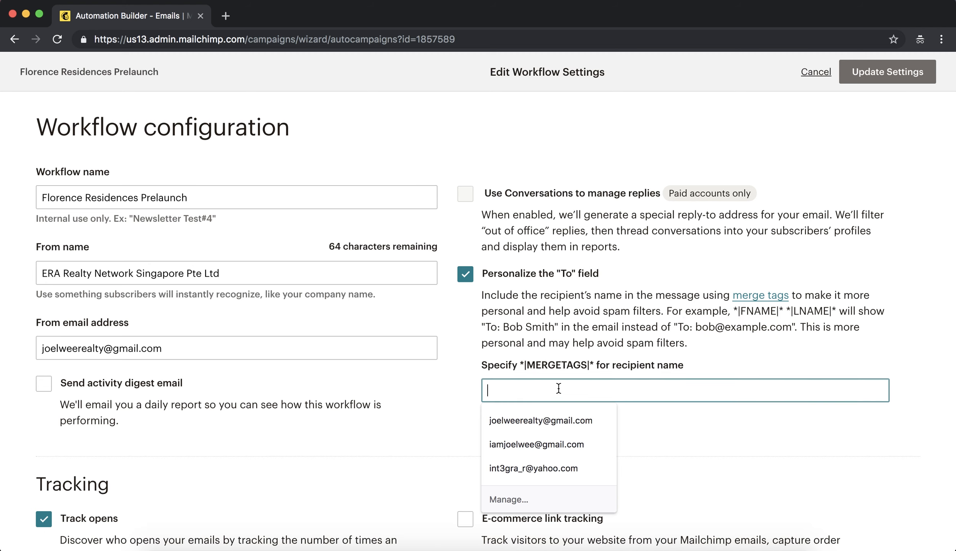
click(613, 374)
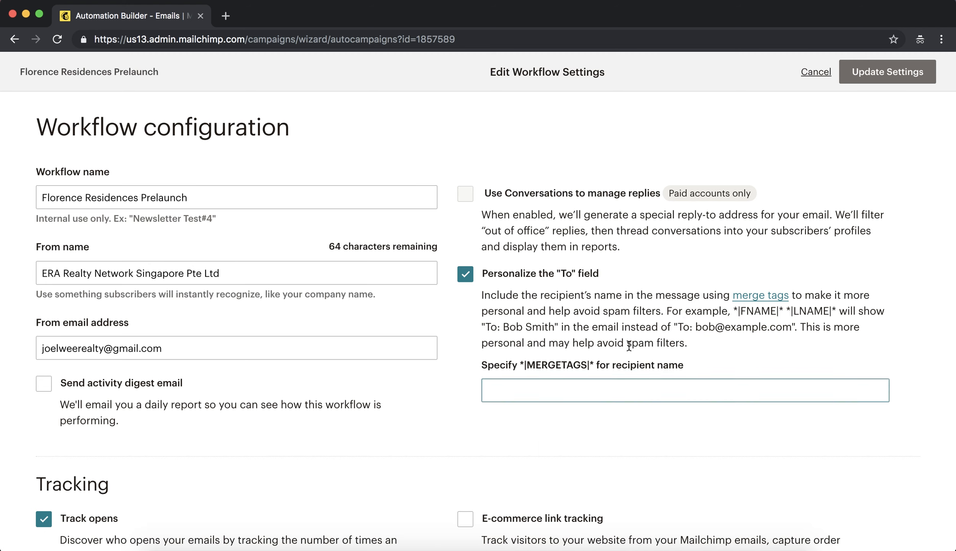
click(613, 391)
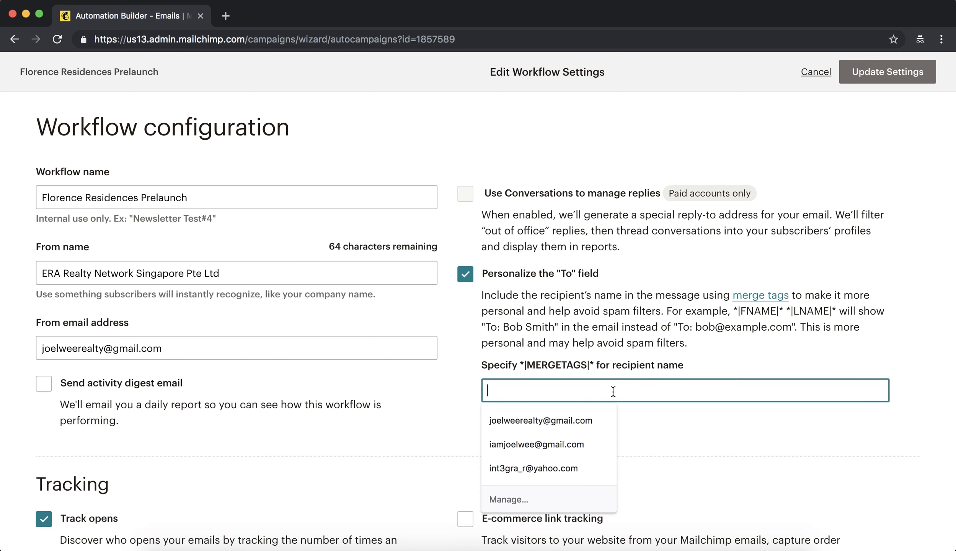
text(*|NAME)
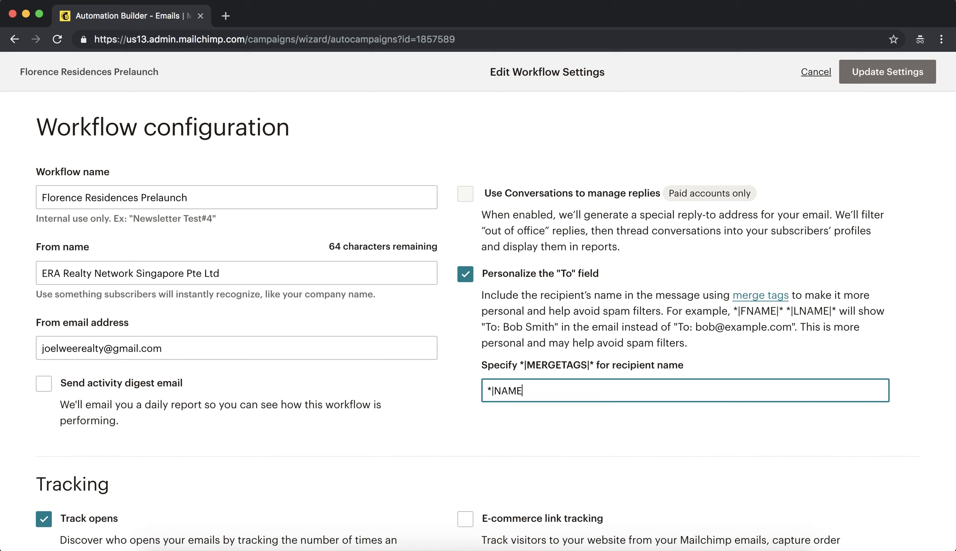
text(|*)
click(513, 460)
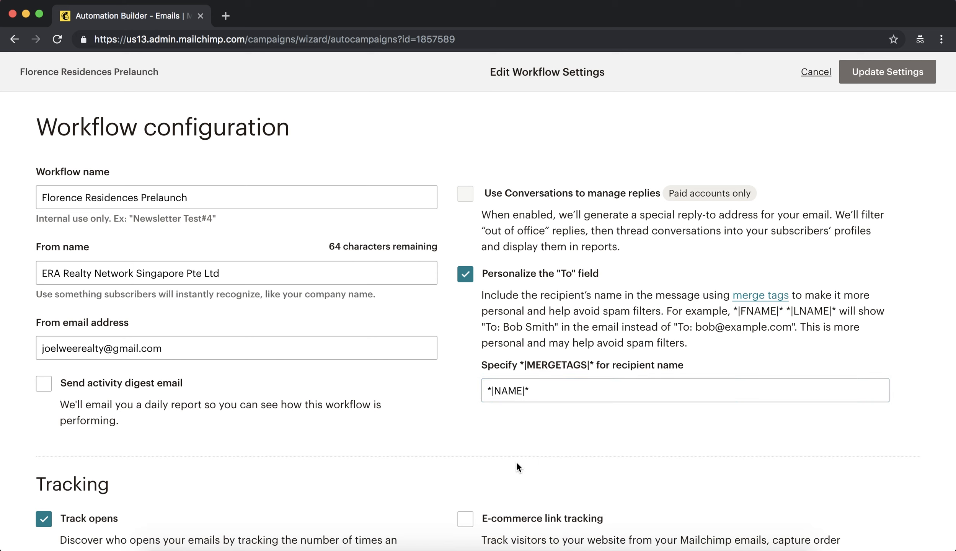
Review the tracking options of the workflow and save the updated workflow settings
scroll(516, 462, down, 4)
scroll(150, 336, down, 4)
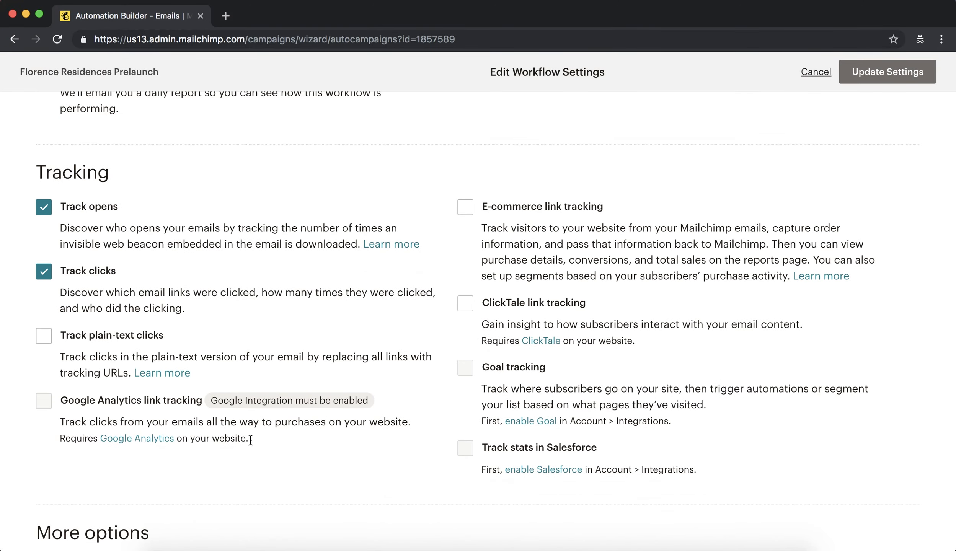
scroll(273, 429, down, 3)
scroll(272, 428, up, 10)
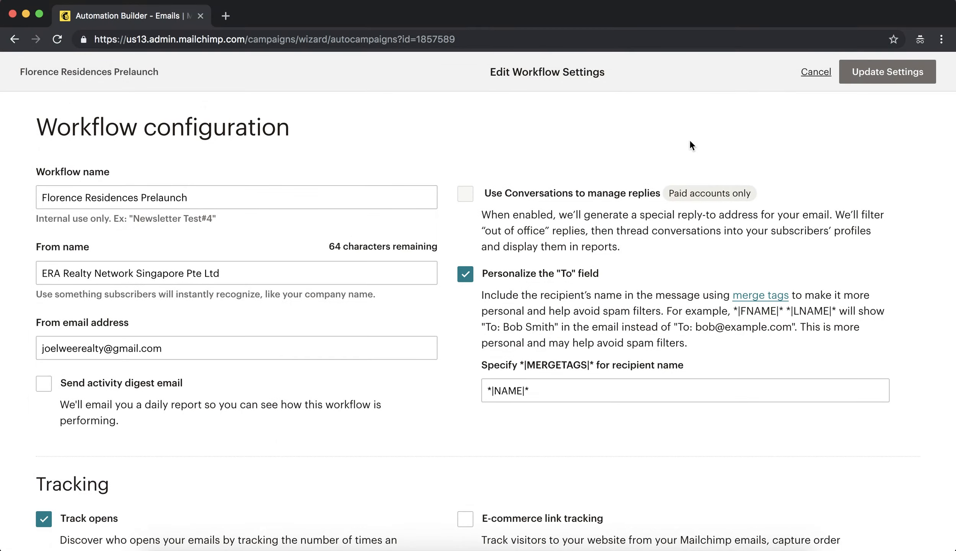
click(873, 71)
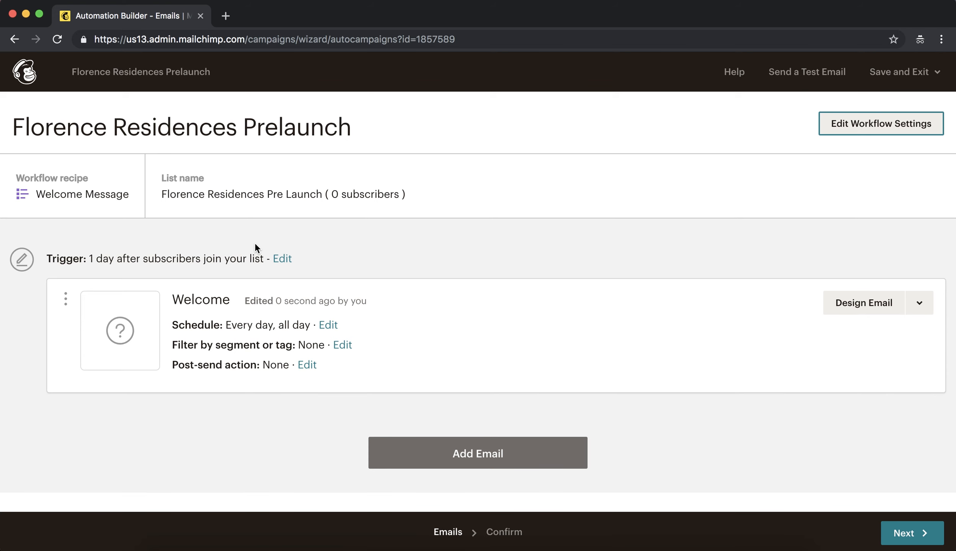
Set the welcome email's trigger delay to immediately, enable triggering when subscribers are imported, and update the trigger
click(282, 259)
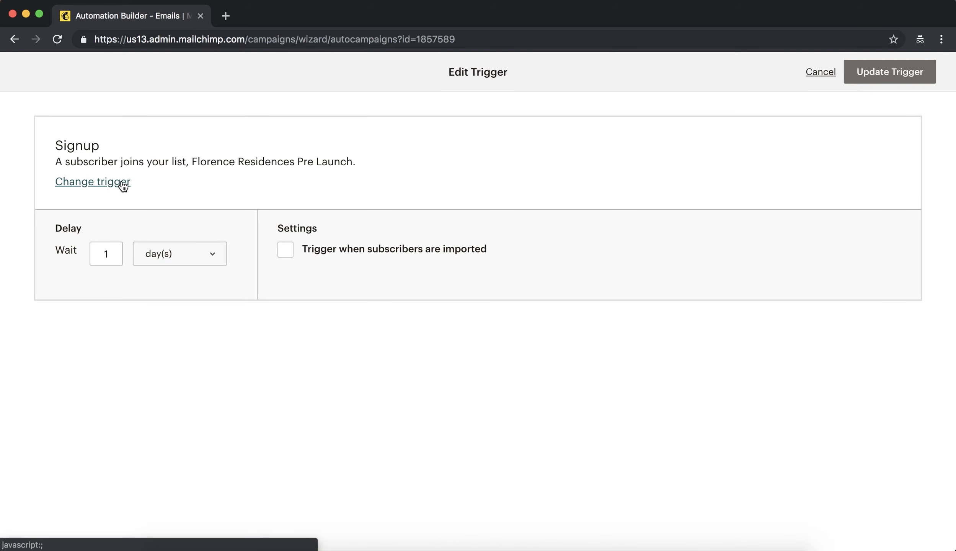
click(94, 252)
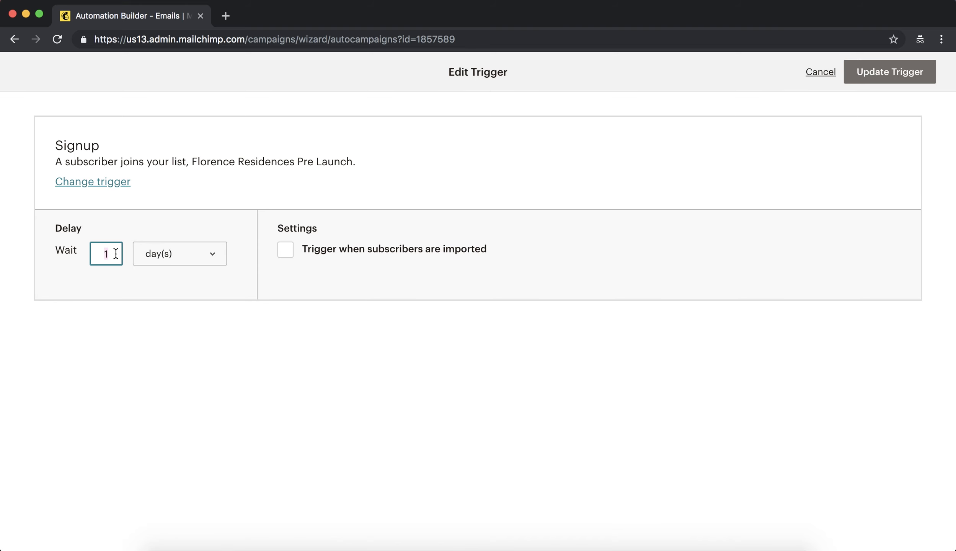
click(159, 259)
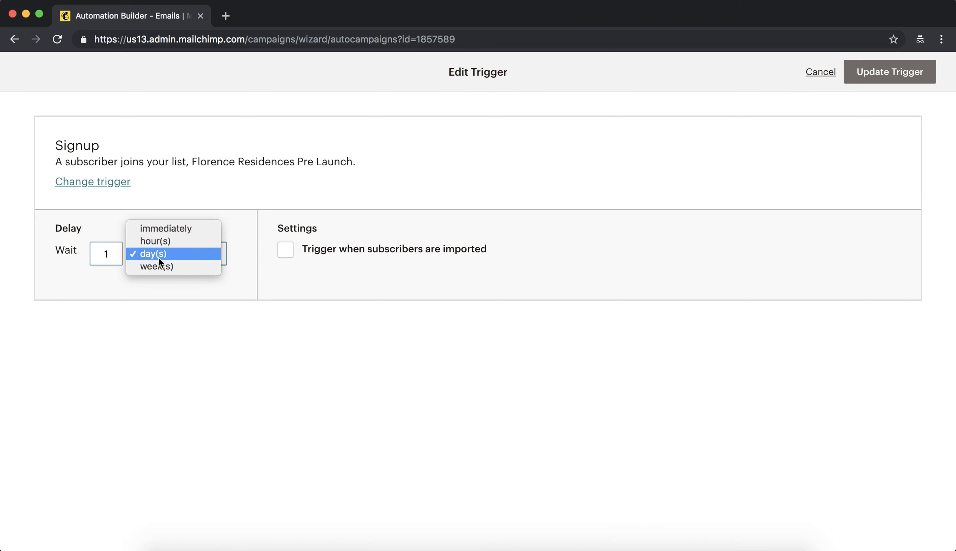
click(179, 230)
click(205, 261)
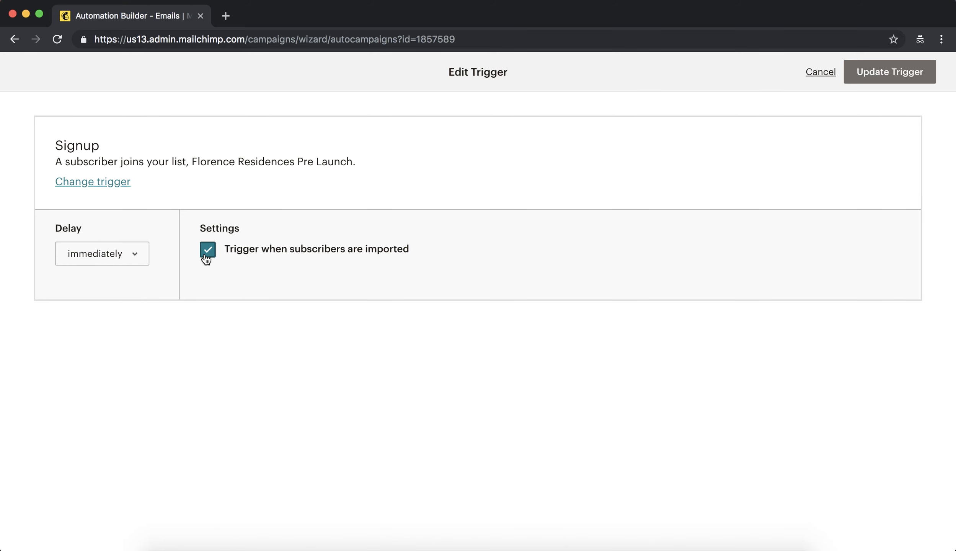
click(882, 80)
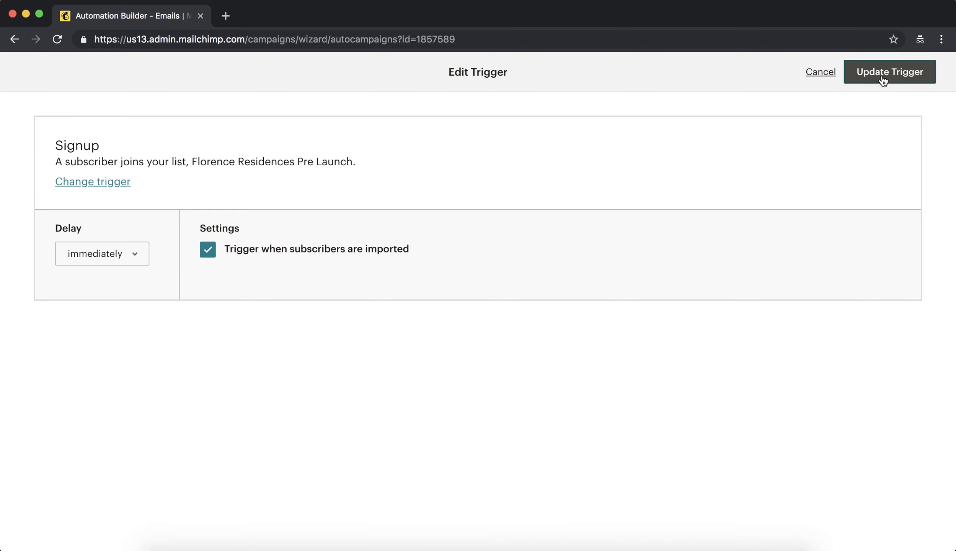
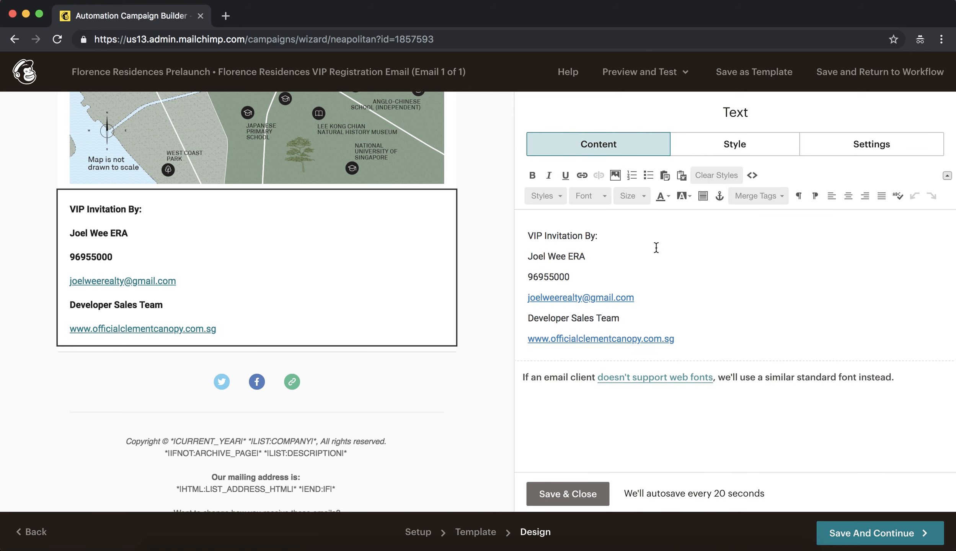
Delete the website address line below Developer Sales Team in the VIP Invitation text block
drag(533, 235, 508, 256)
click(597, 257)
drag(582, 277, 508, 278)
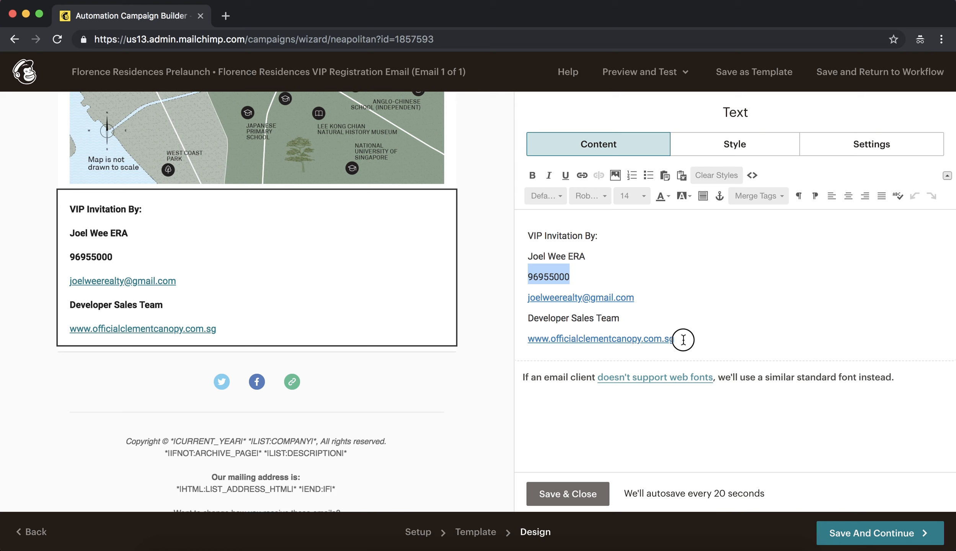
drag(683, 339, 498, 335)
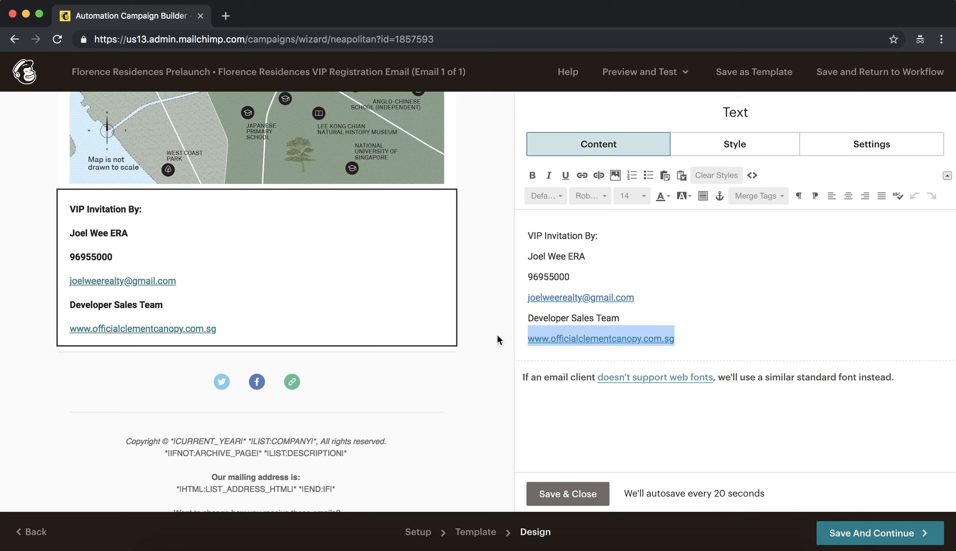
key(Right)
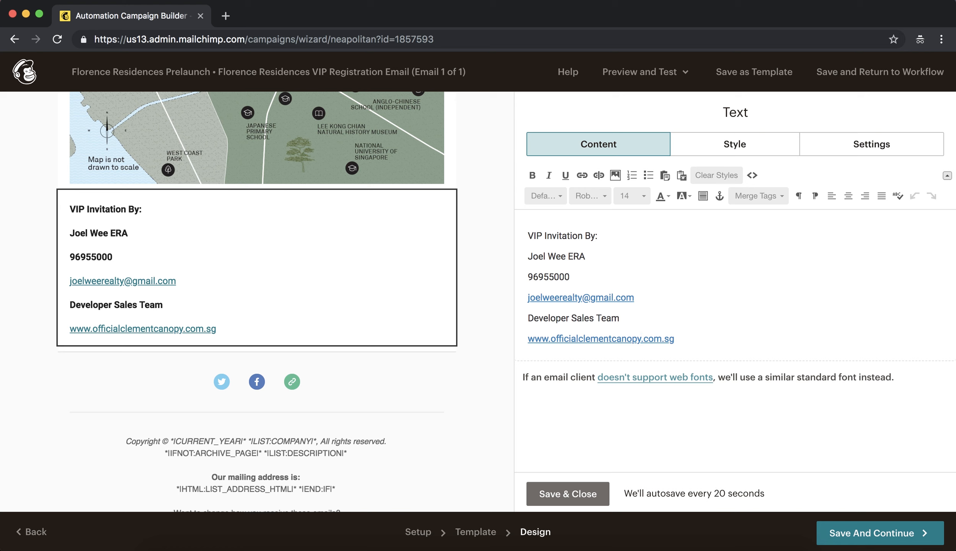
key(shift+super+Left)
key(shift+Right)
key(shift+Right)
key(shift+Right)
key(shift+Right)
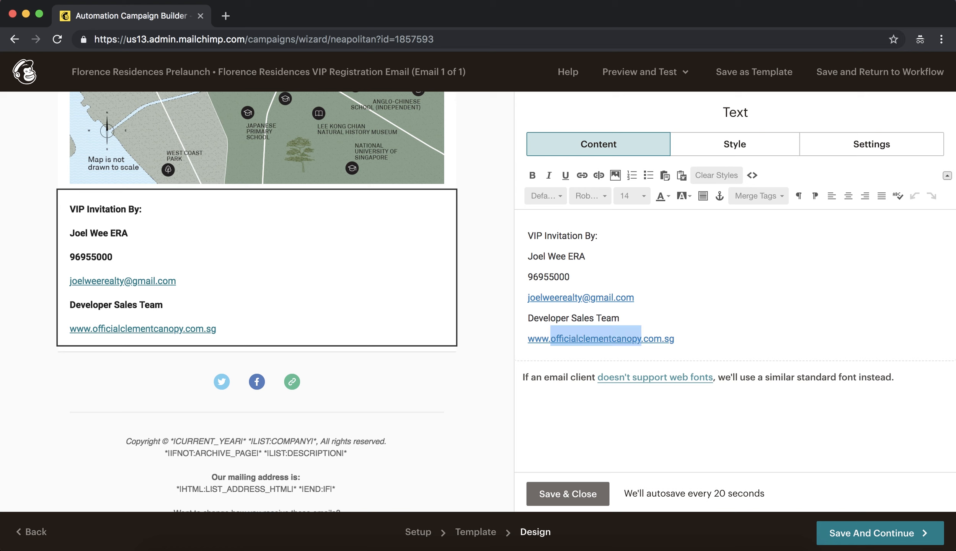
key(Right)
key(Right)
key(shift+super+Right)
key(shift+super+Left)
key(BackSpace)
key(BackSpace)
mouse_move(434, 350)
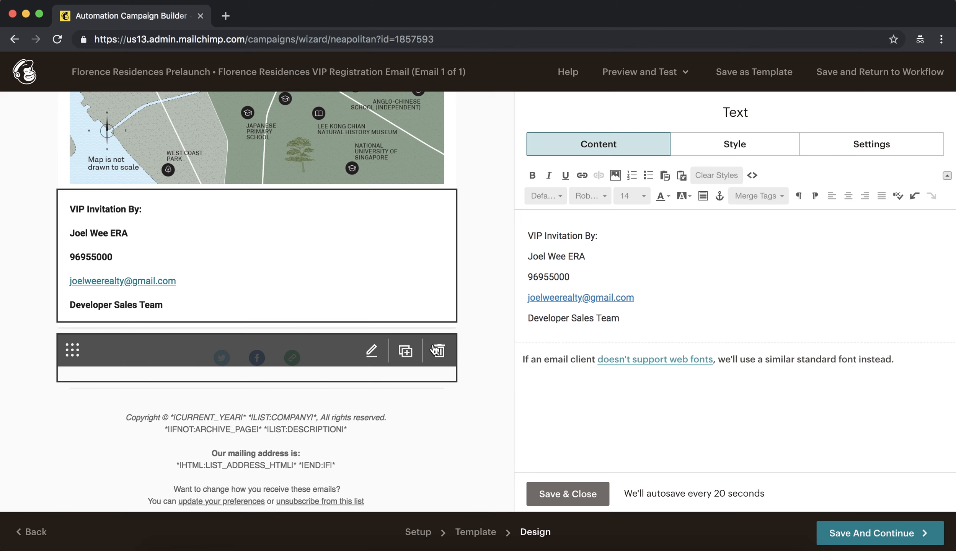
click(246, 359)
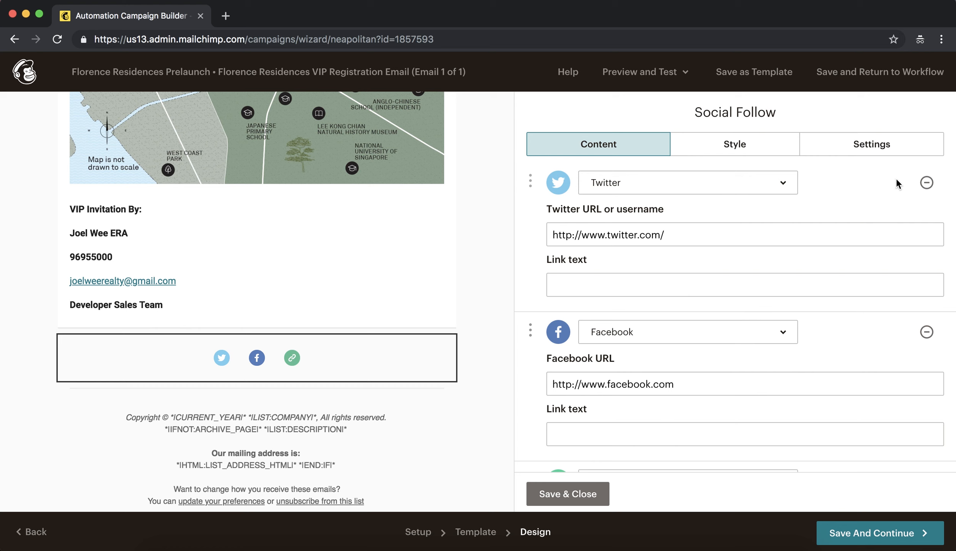
click(927, 183)
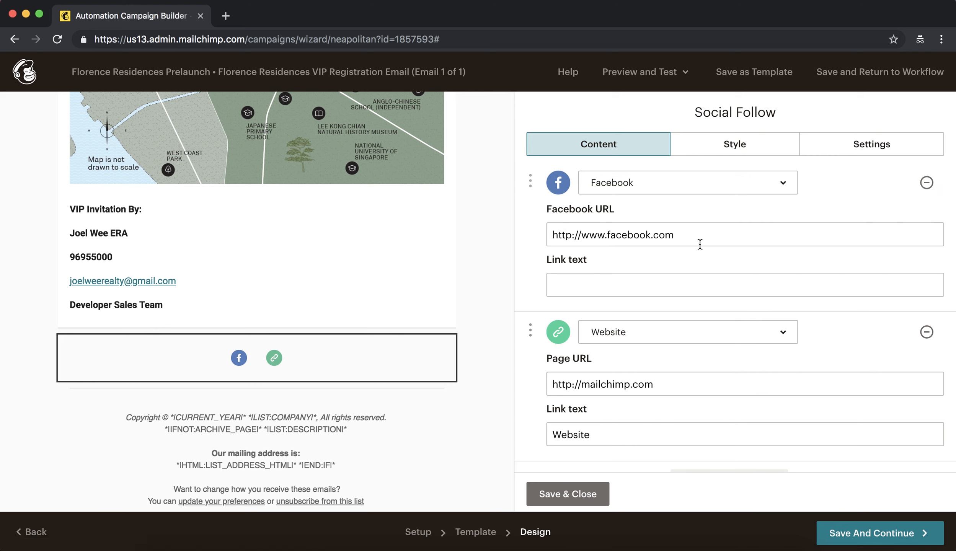
click(709, 234)
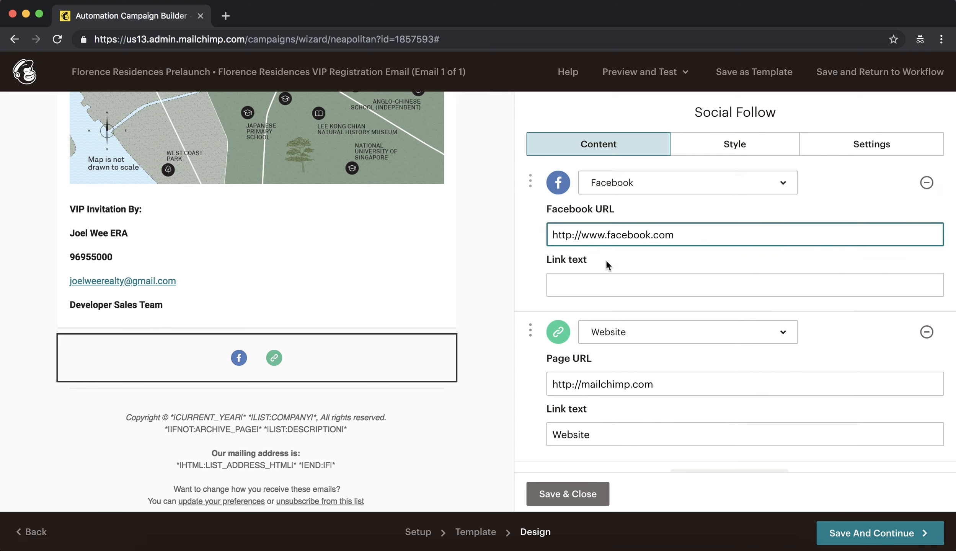
text(/)
text(florencesresidences)
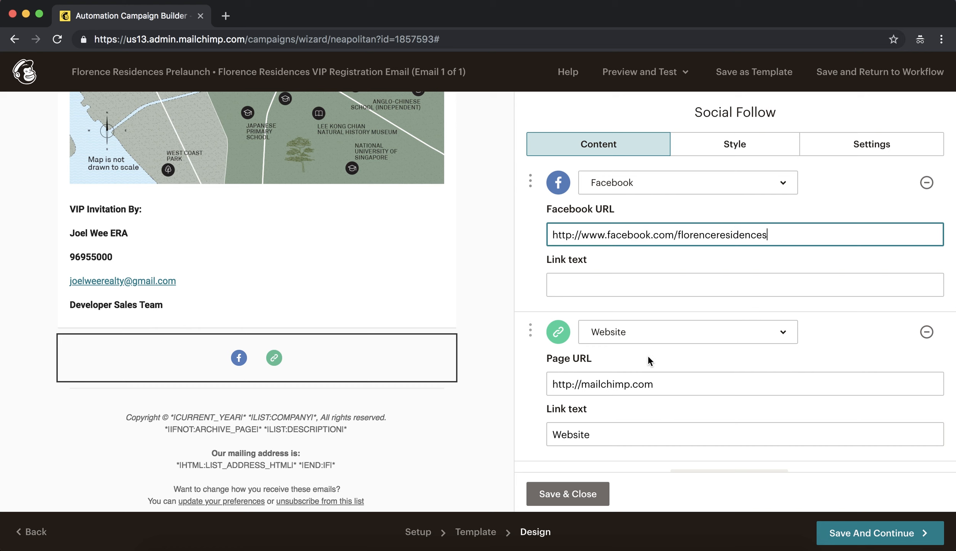
drag(689, 384, 504, 371)
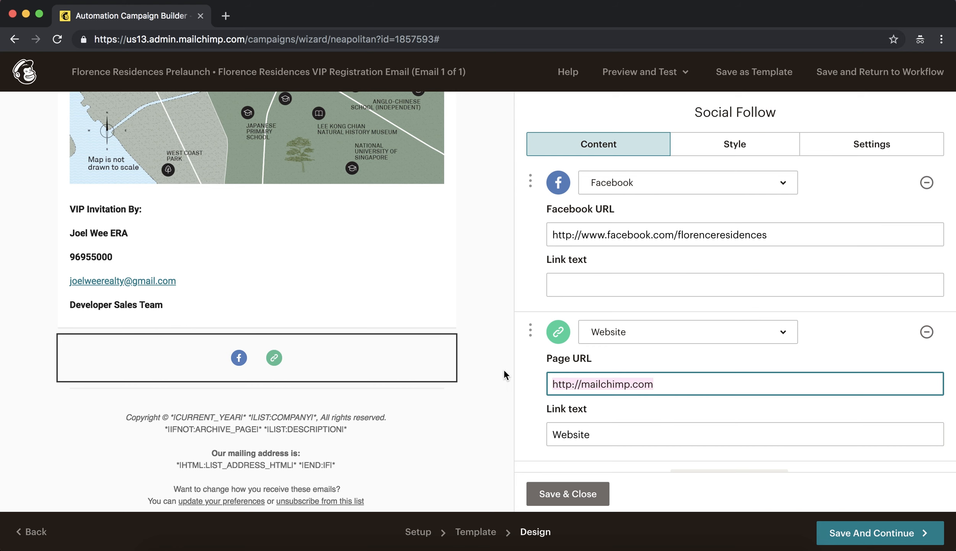
text(httpyL)
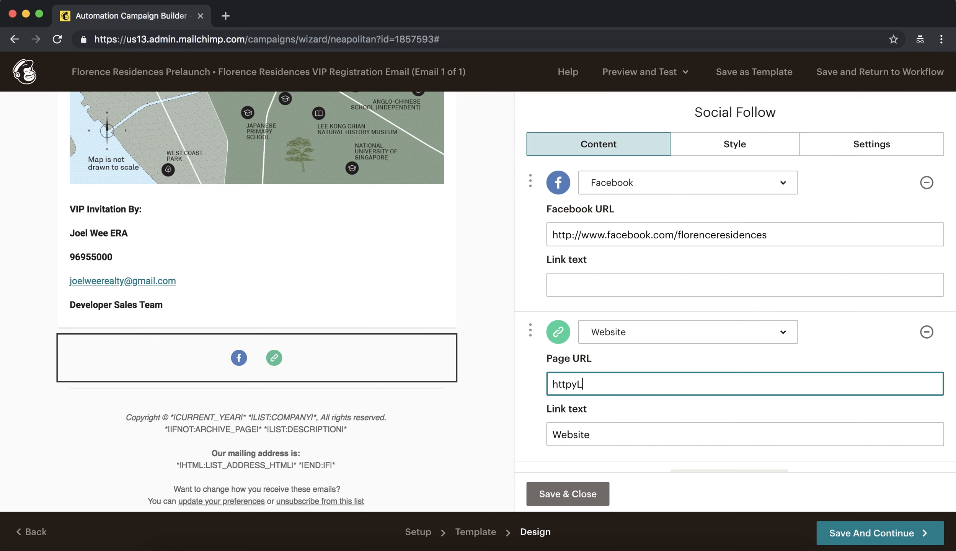
key(BackSpace)
key(BackSpace)
text(://www.florenceresid)
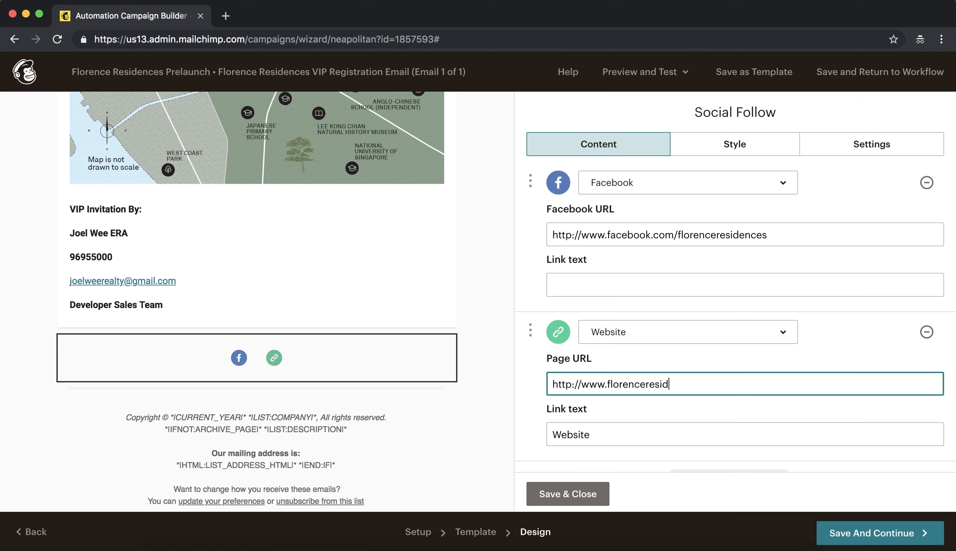
text(encescondosingaporeera.com.sg)
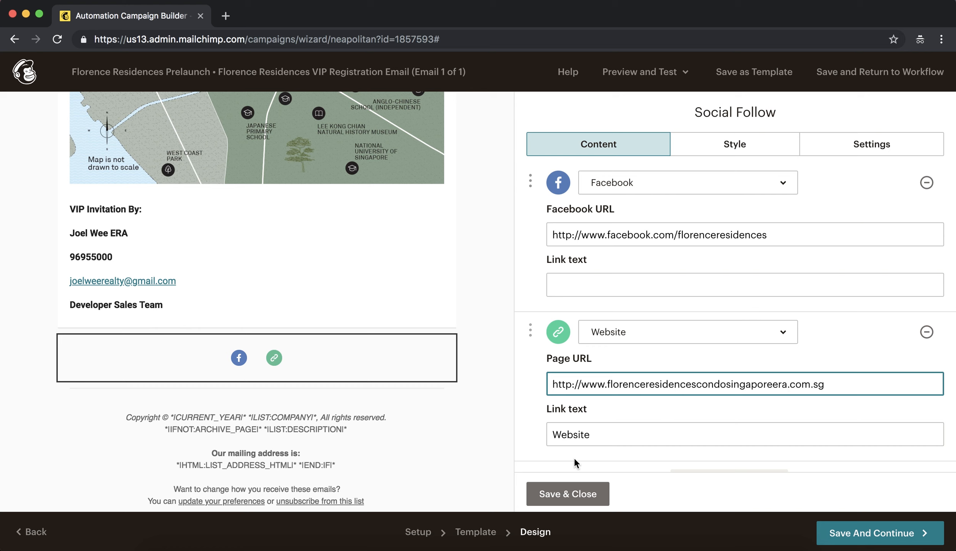
click(572, 489)
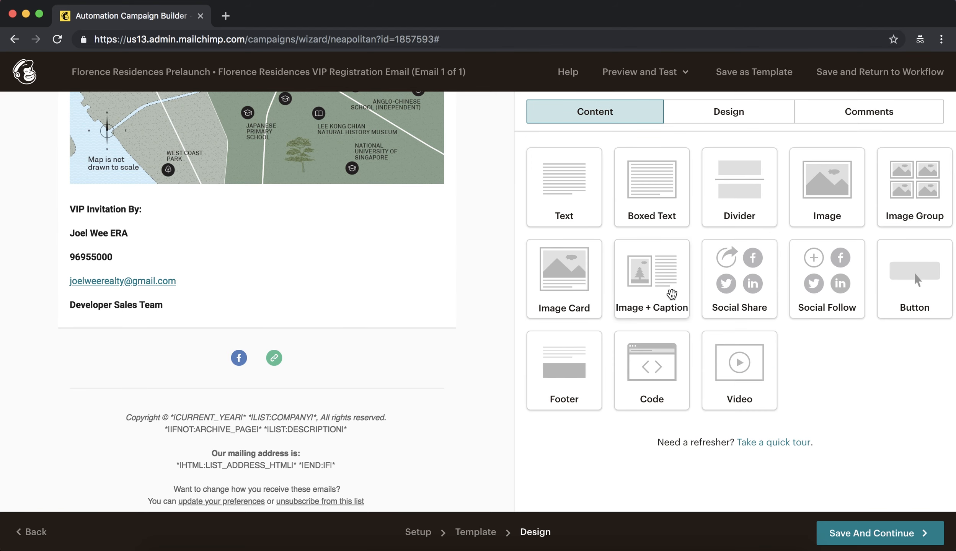
Add a Social Share block between the Social Follow block and the footer, and remove Twitter from its services
drag(754, 291, 277, 389)
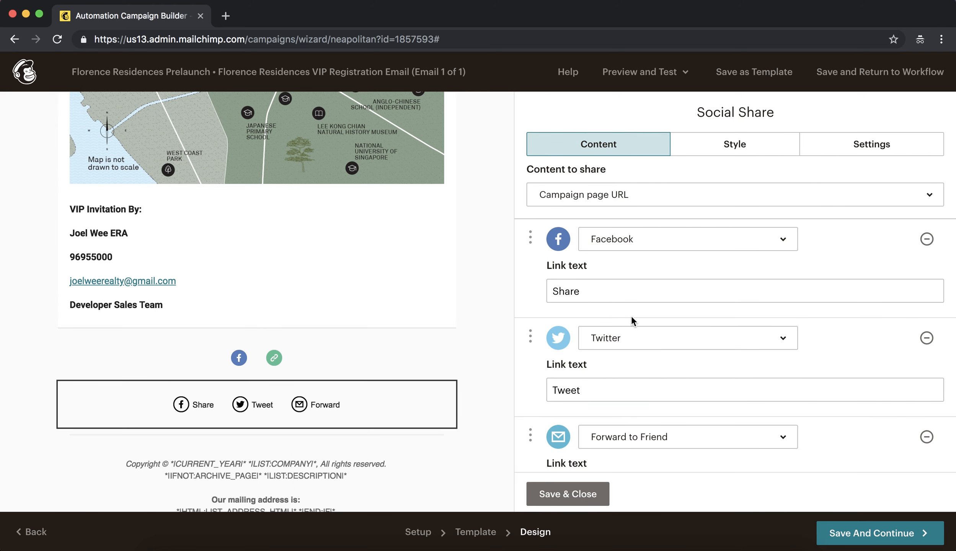
click(680, 241)
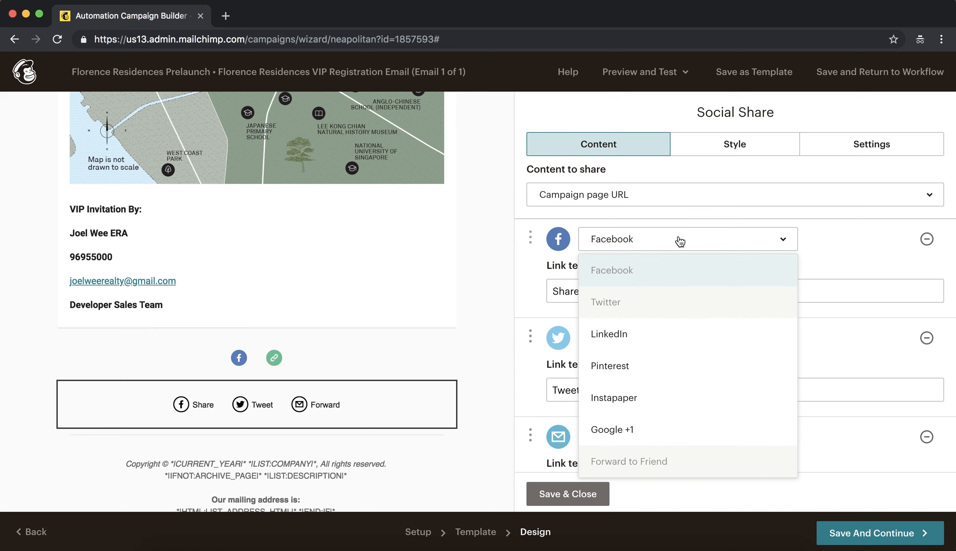
click(835, 281)
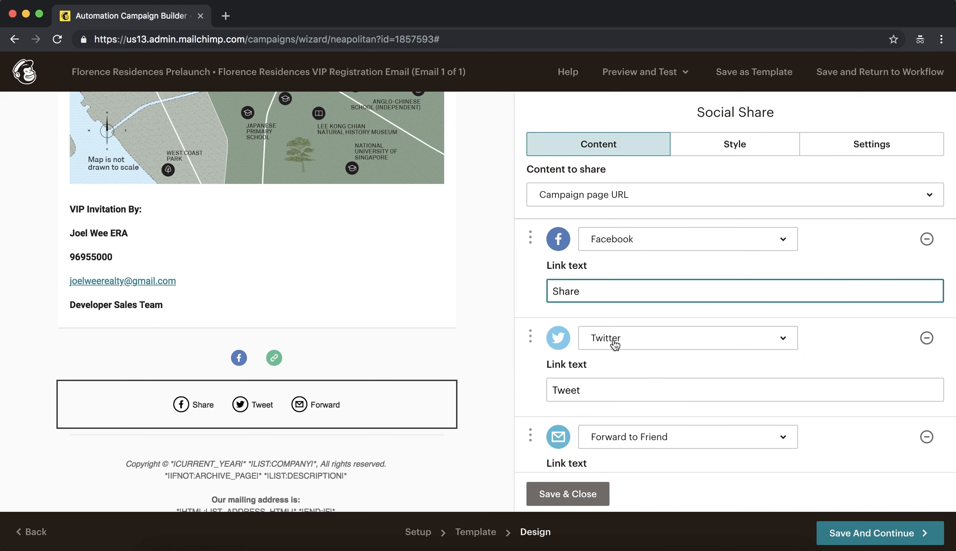
click(926, 338)
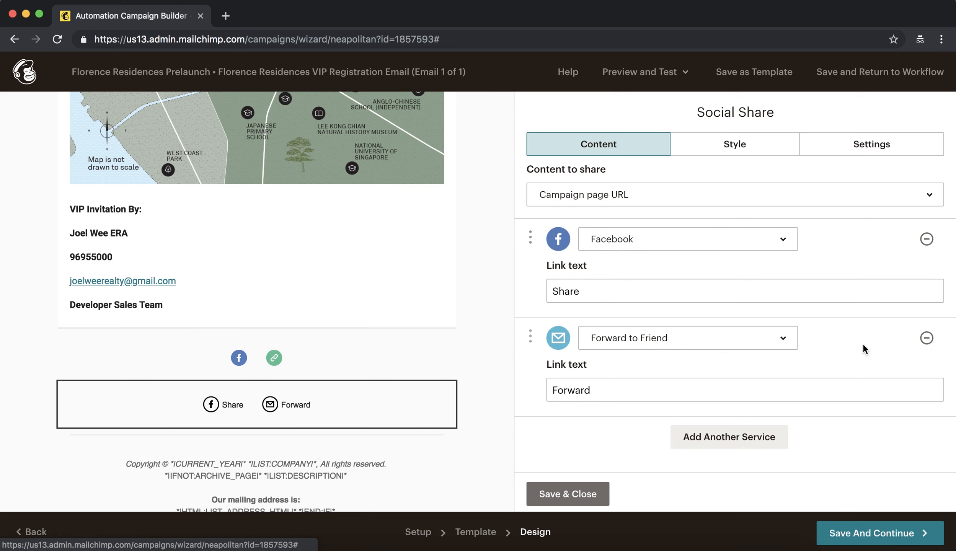
Set the link text of the Social Share block's Forward to Friend service to "Forward to a friend" and save the block
click(621, 393)
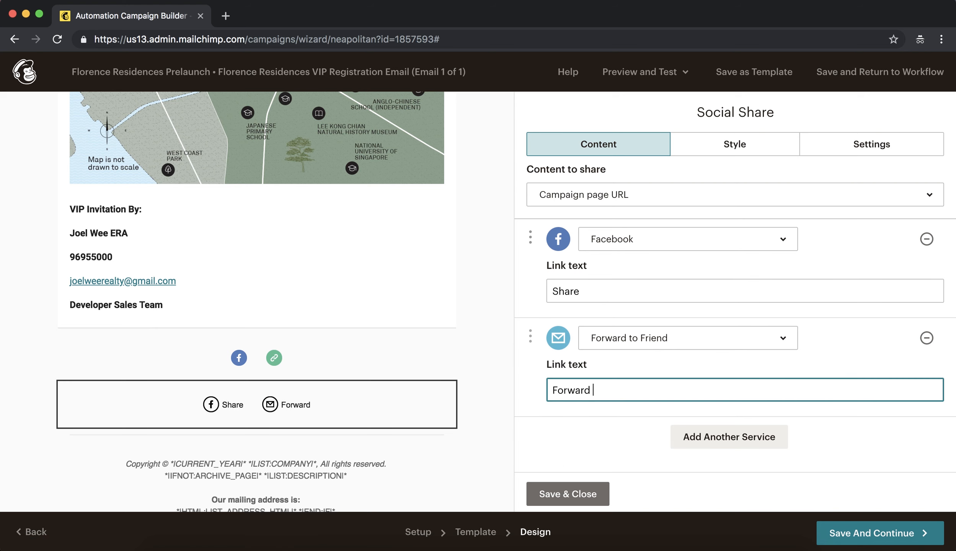
text(to a friend)
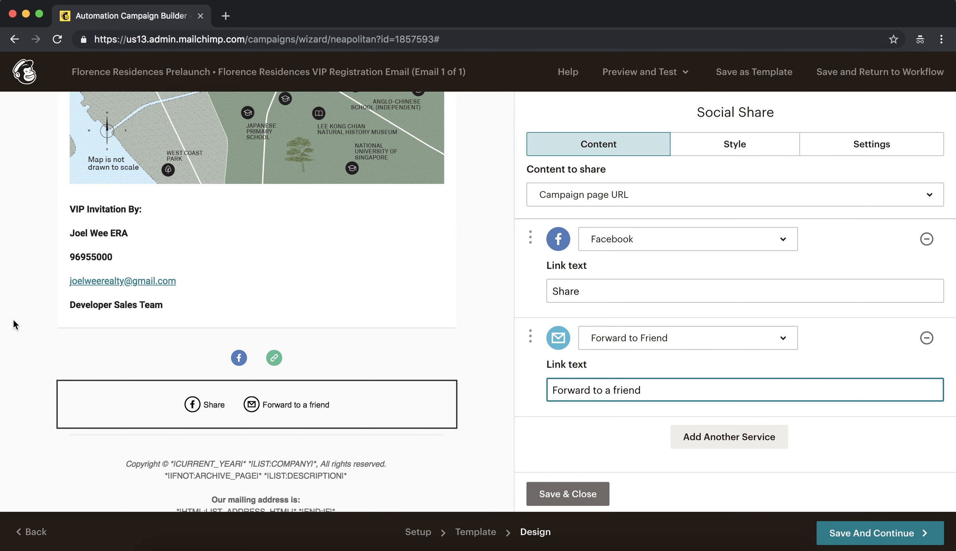
scroll(14, 320, up, 5)
scroll(13, 321, down, 4)
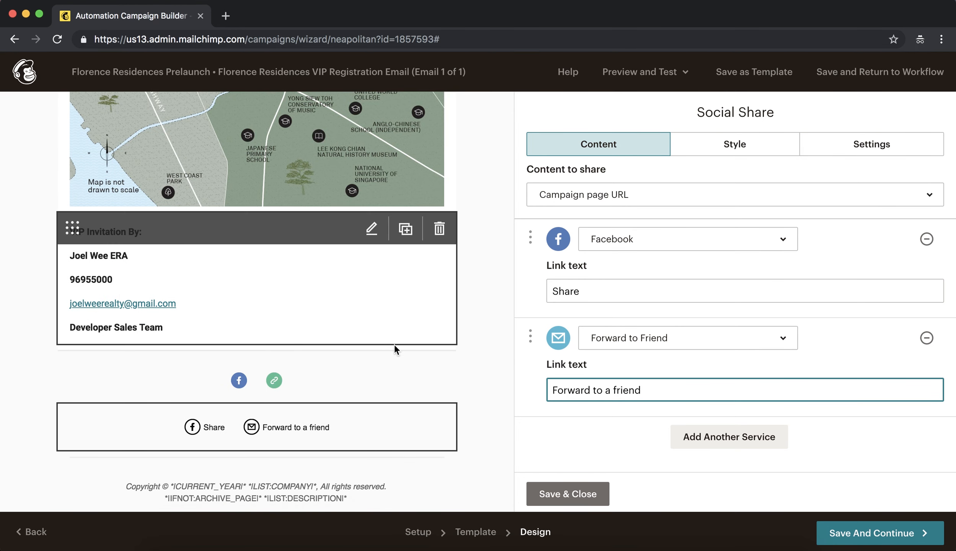
scroll(503, 387, down, 3)
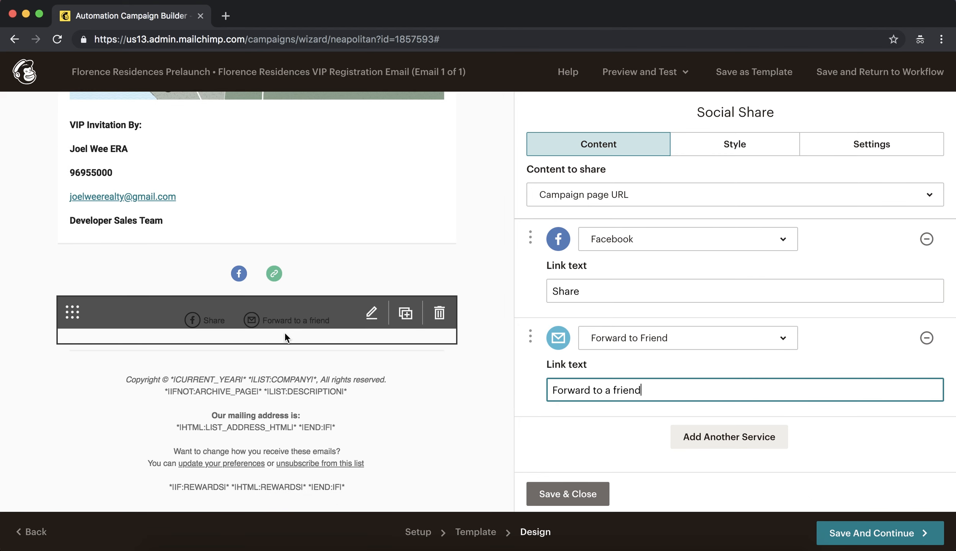
click(558, 494)
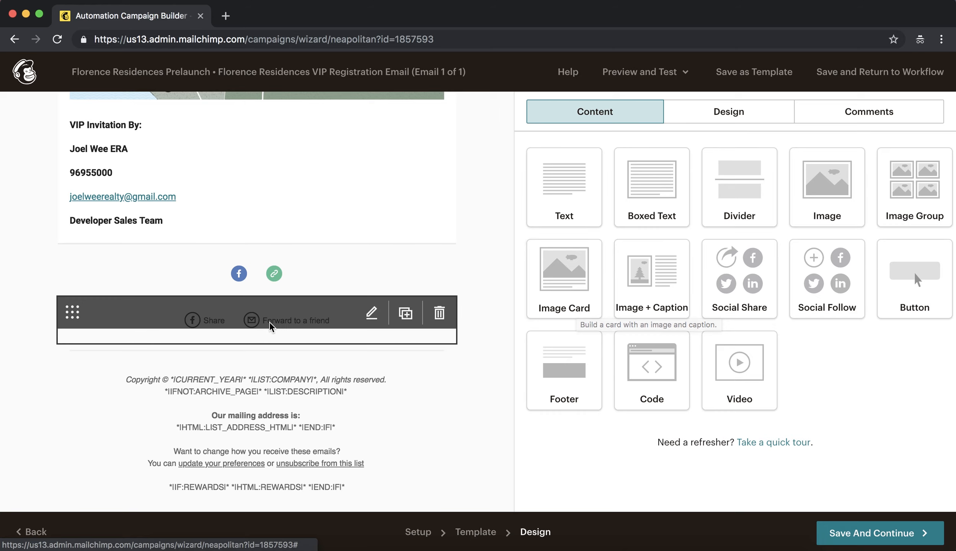
Preview the registration email in its desktop version with live merge tag info enabled, and check the greeting and images
scroll(270, 325, up, 15)
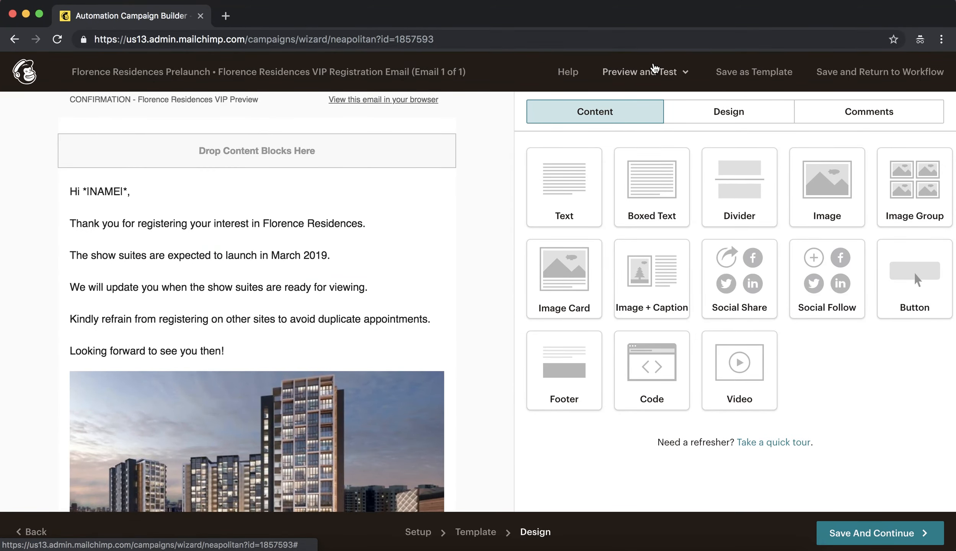
click(654, 68)
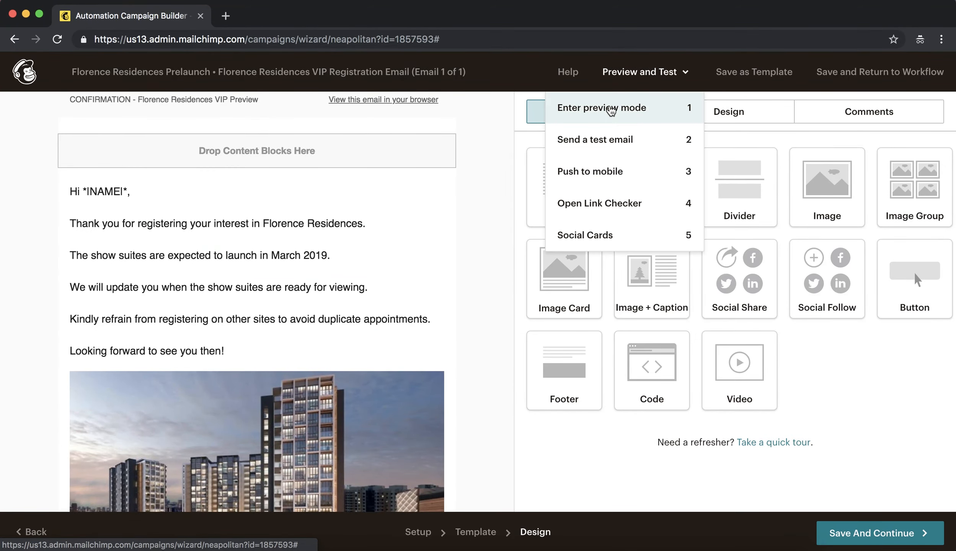
click(610, 107)
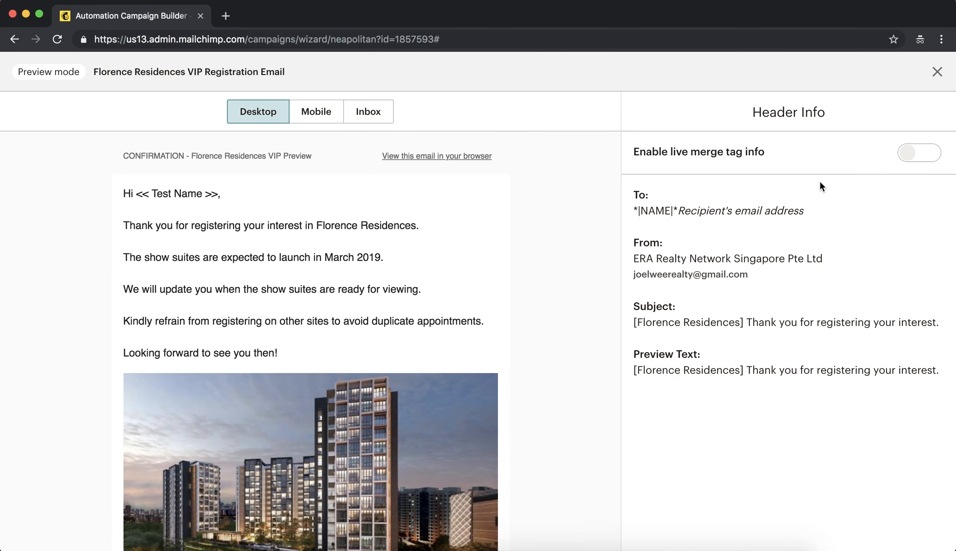
click(918, 155)
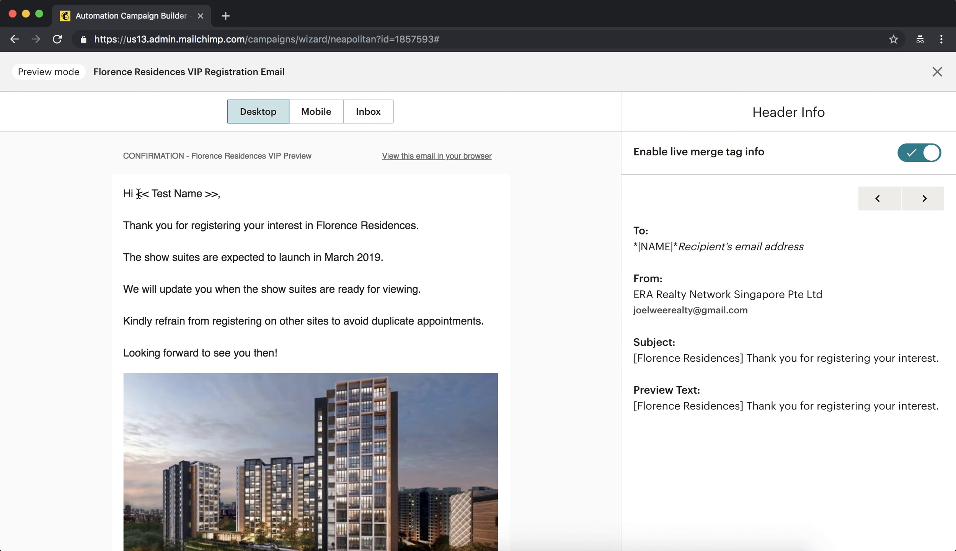
drag(138, 194, 206, 194)
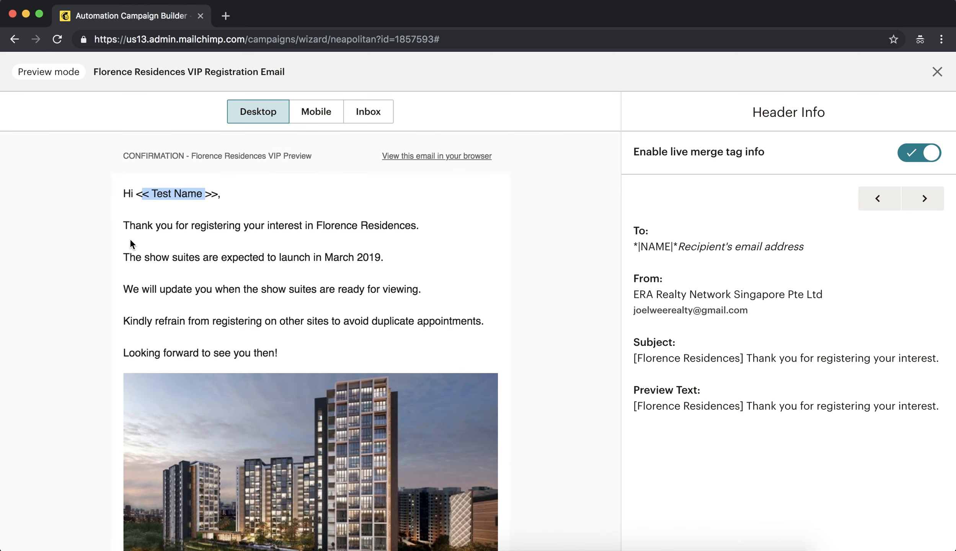
scroll(269, 415, down, 15)
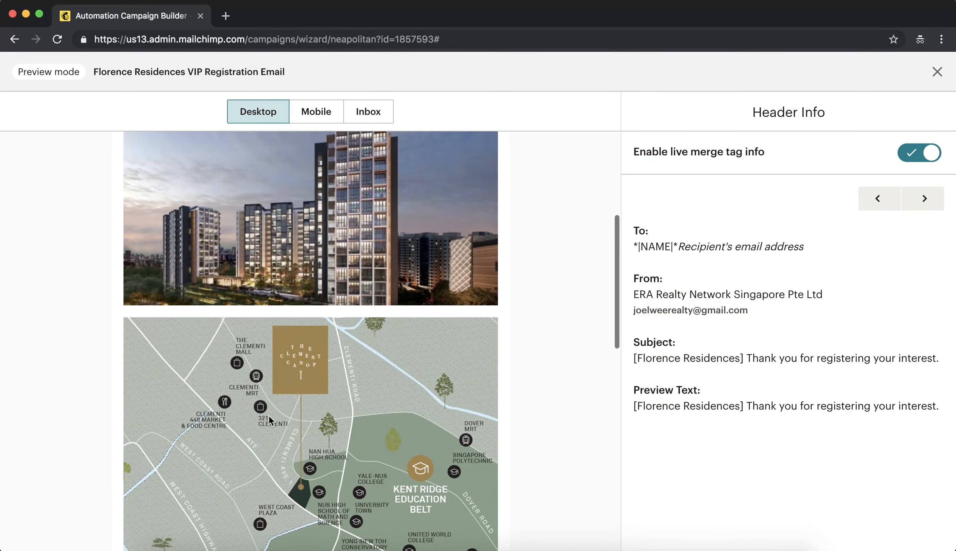
scroll(269, 415, up, 15)
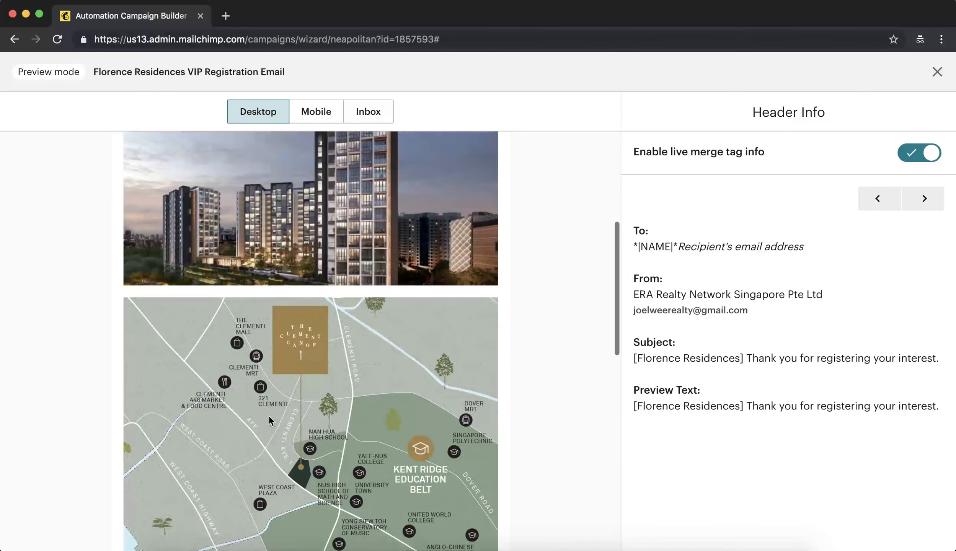
Review the email's mobile preview from the greeting down to the footer, and exit preview mode
click(311, 115)
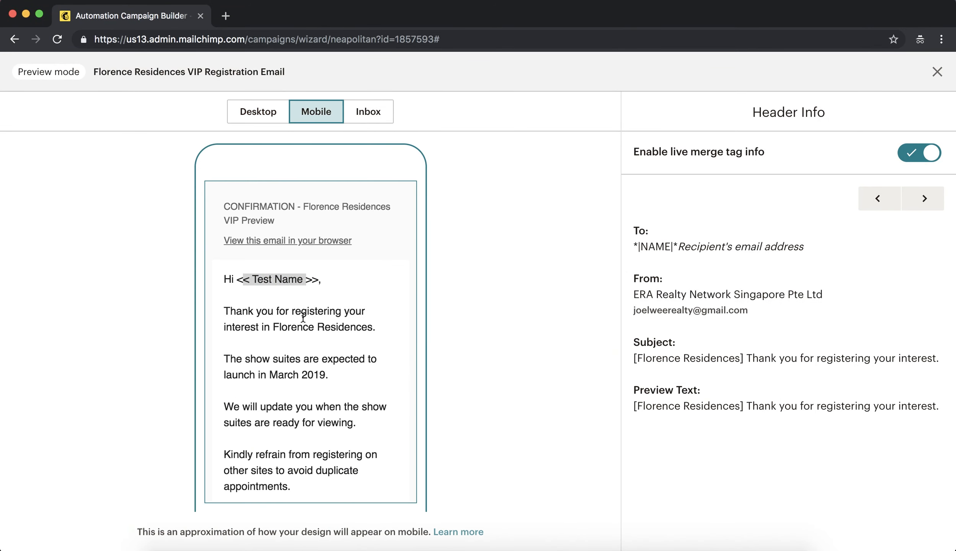
scroll(302, 316, down, 5)
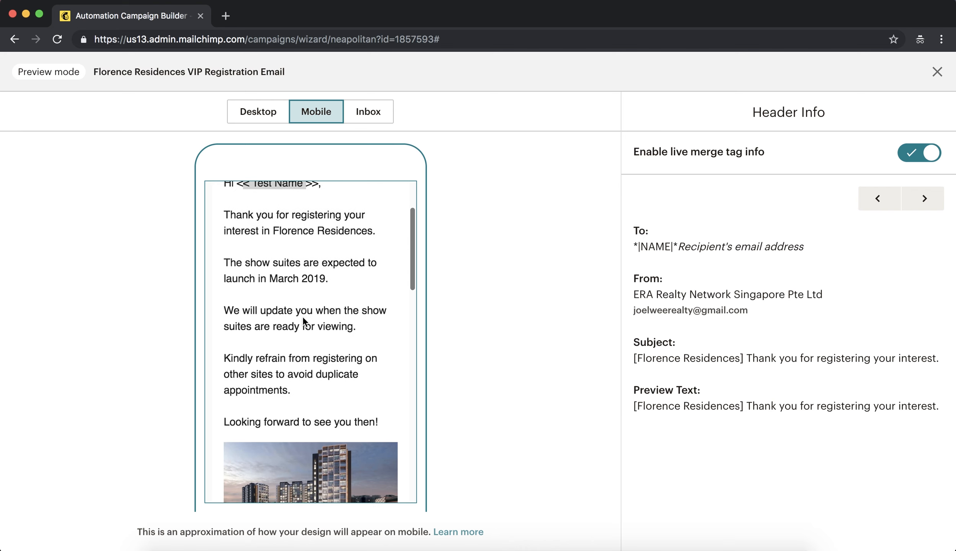
scroll(302, 317, down, 8)
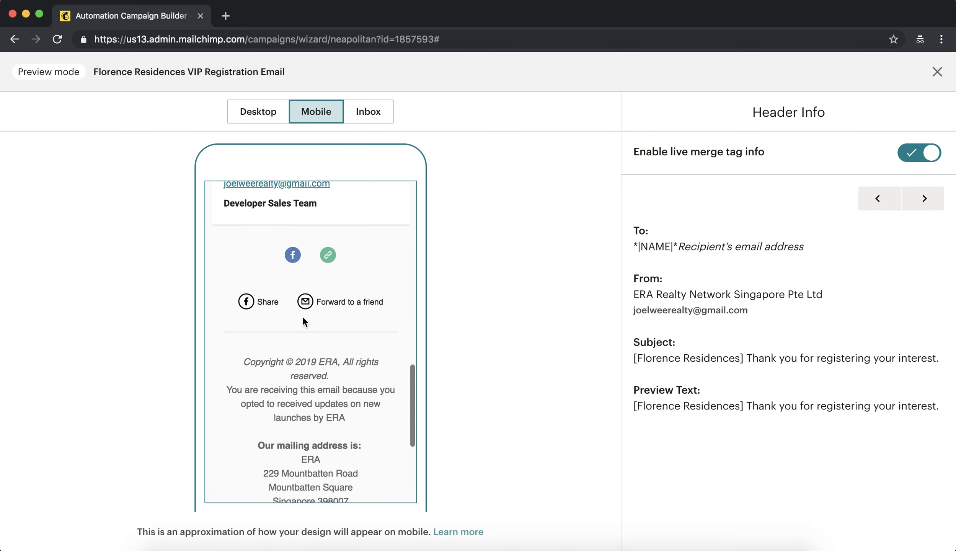
scroll(302, 318, down, 5)
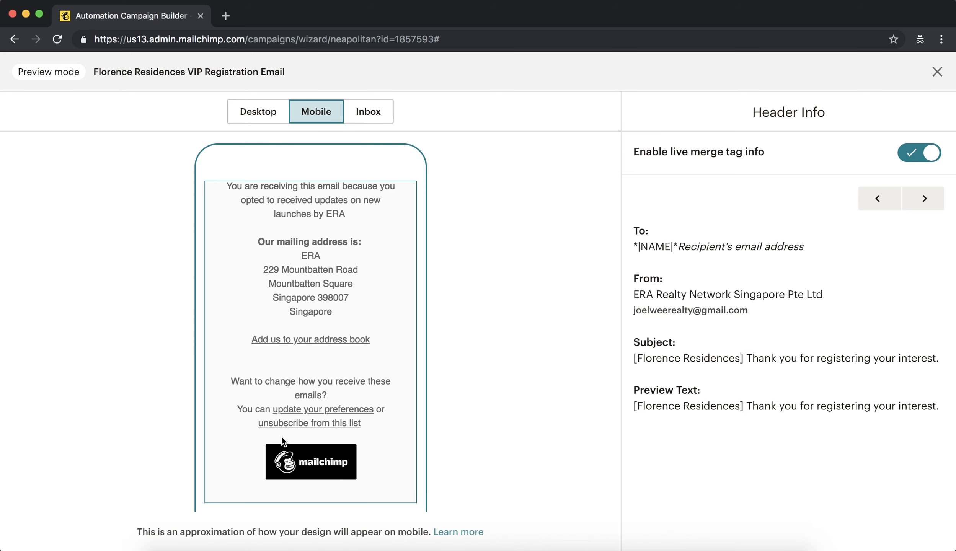
scroll(311, 443, up, 10)
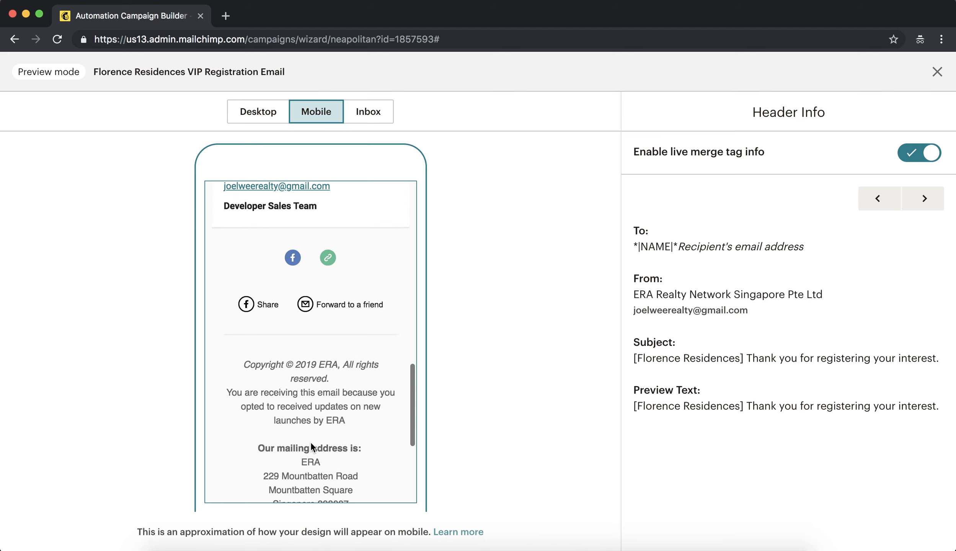
scroll(311, 443, up, 15)
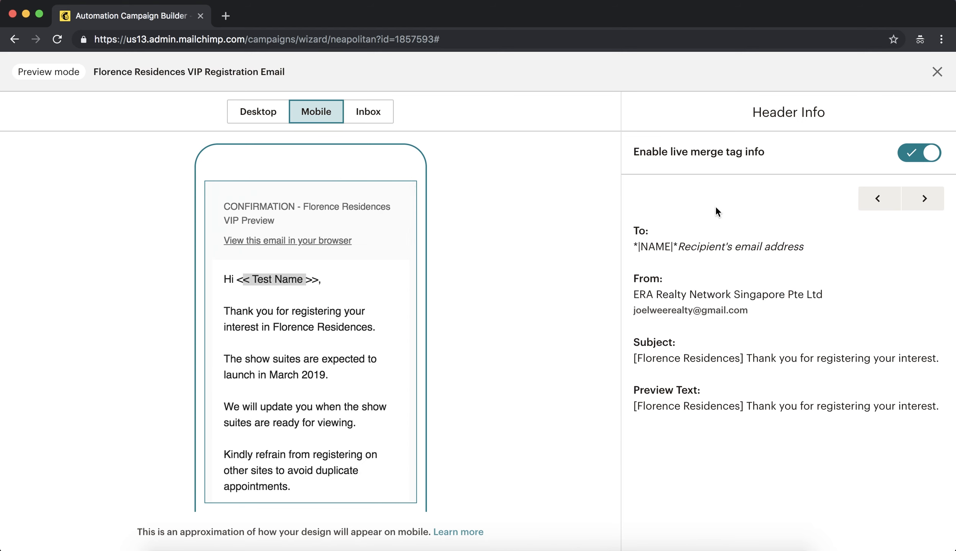
click(936, 71)
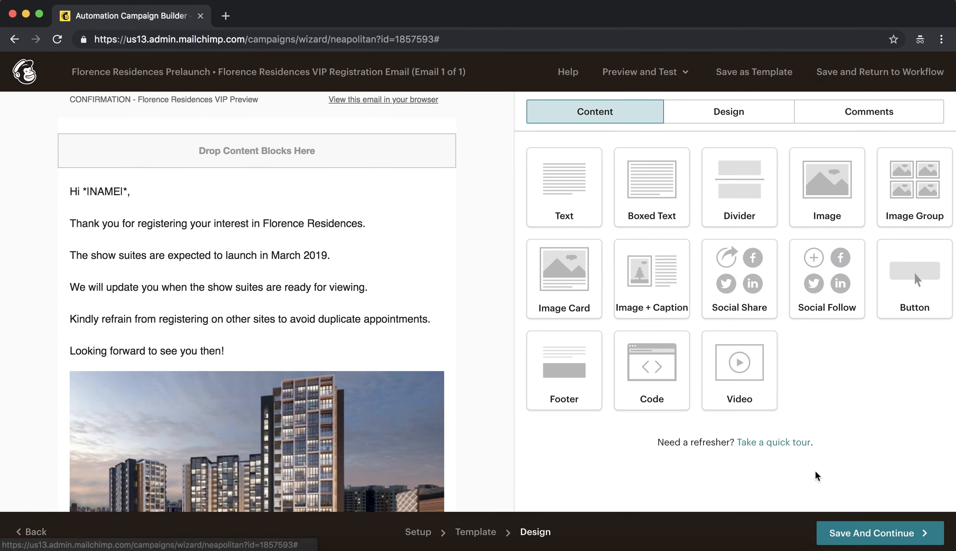
click(651, 76)
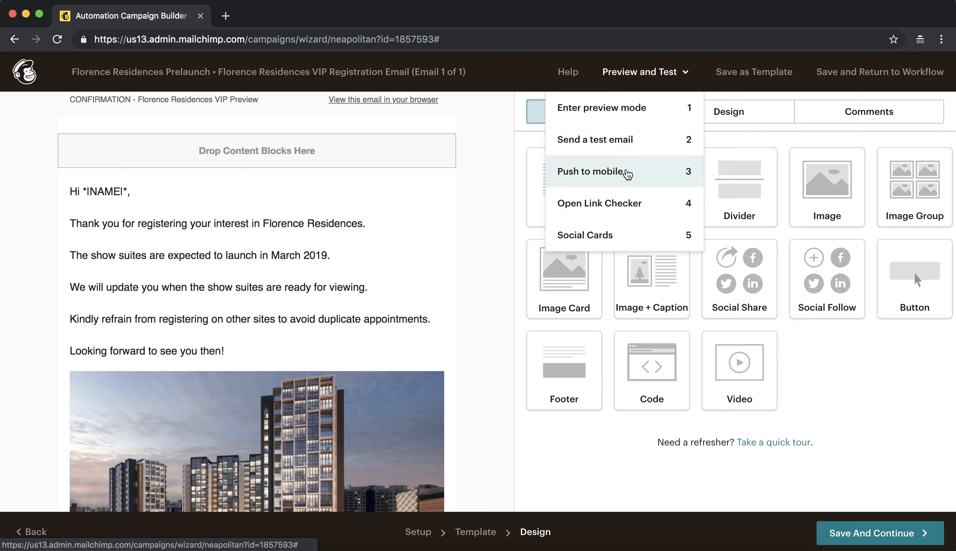
click(627, 173)
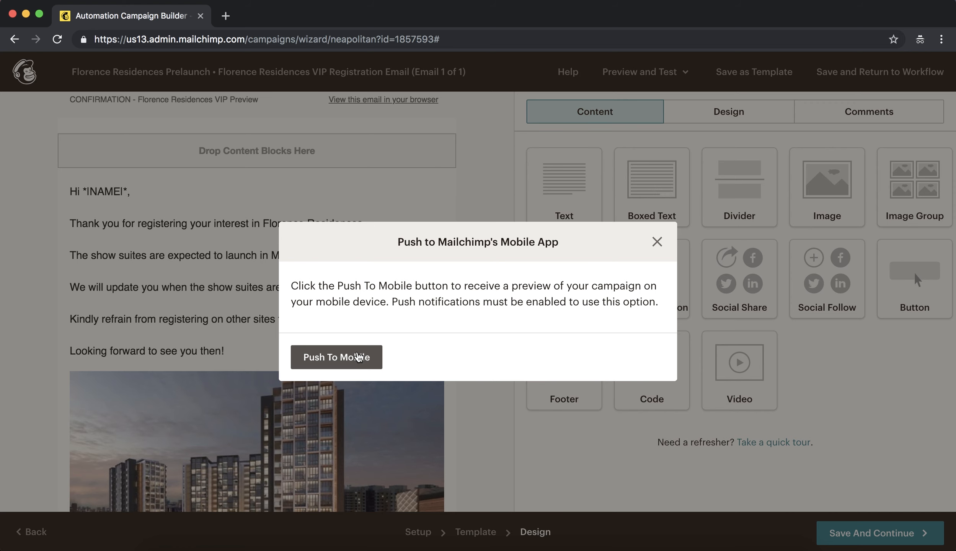
click(656, 241)
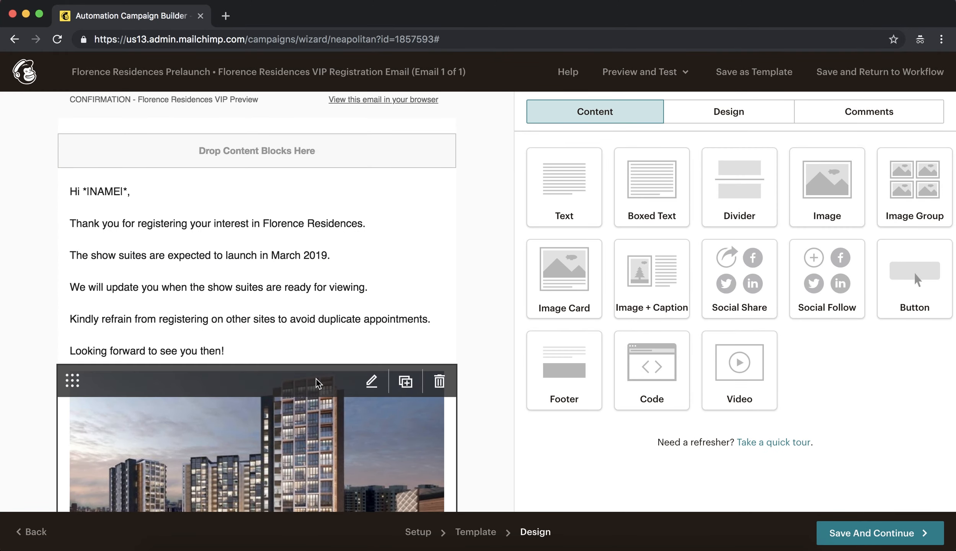
scroll(316, 383, down, 15)
scroll(316, 383, up, 15)
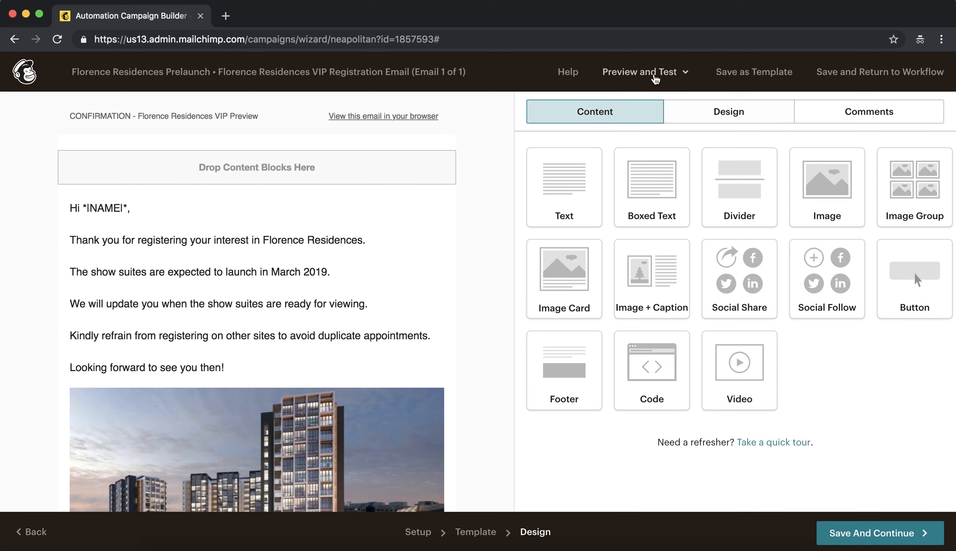
Preview the email again in its mobile version, check how the opening text wraps, and exit preview mode
click(653, 73)
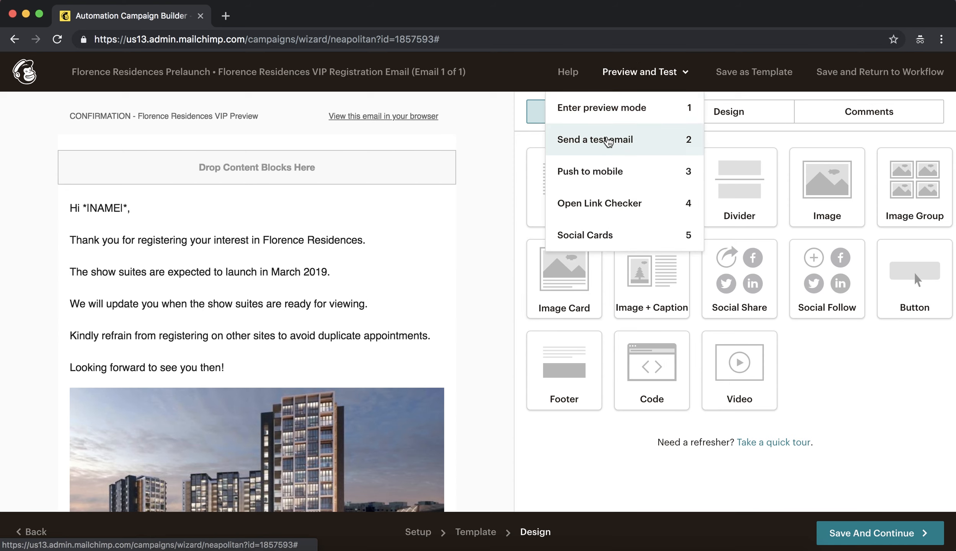
click(614, 114)
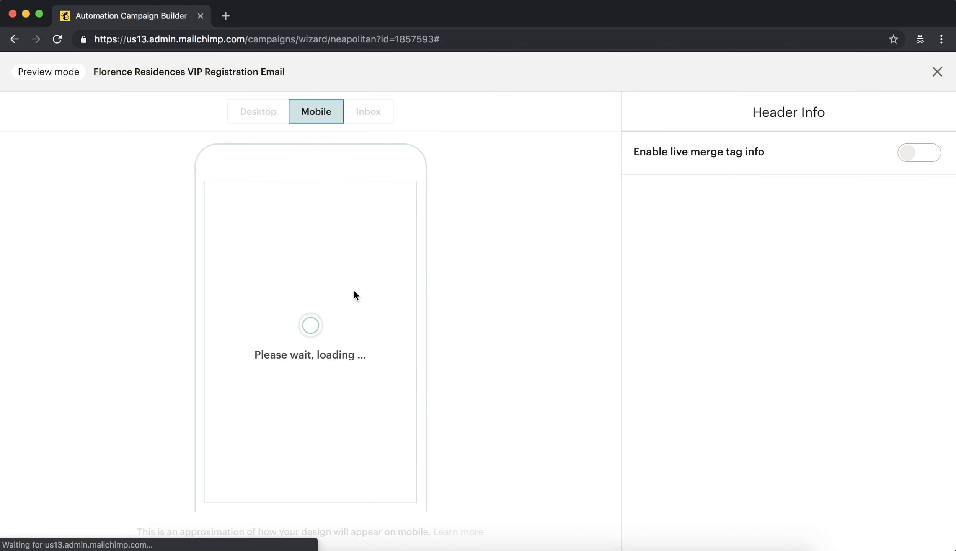
scroll(355, 293, down, 3)
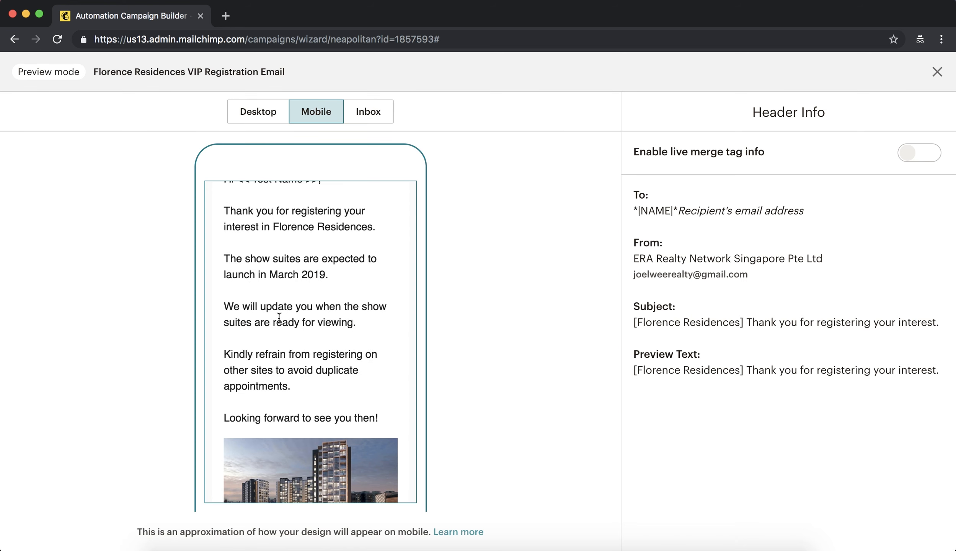
drag(225, 387, 302, 395)
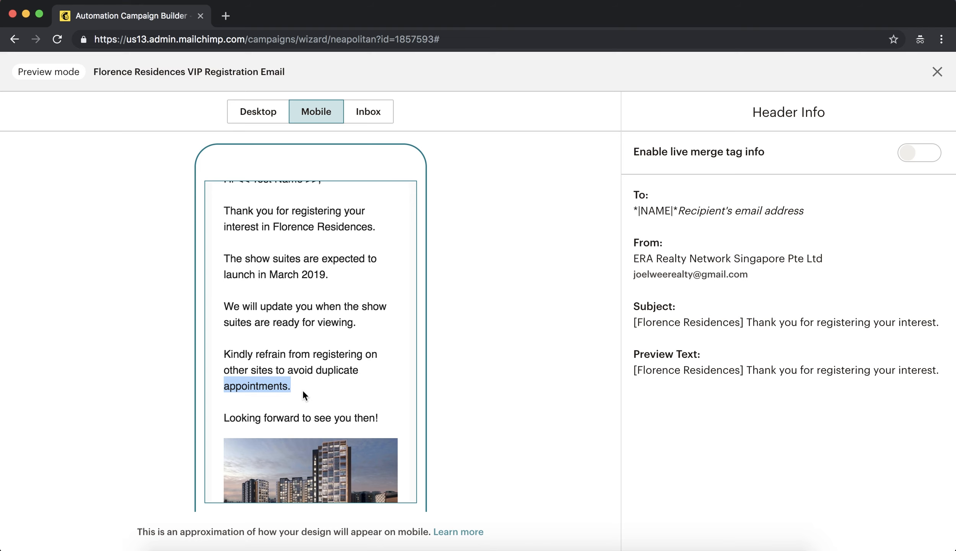
click(939, 73)
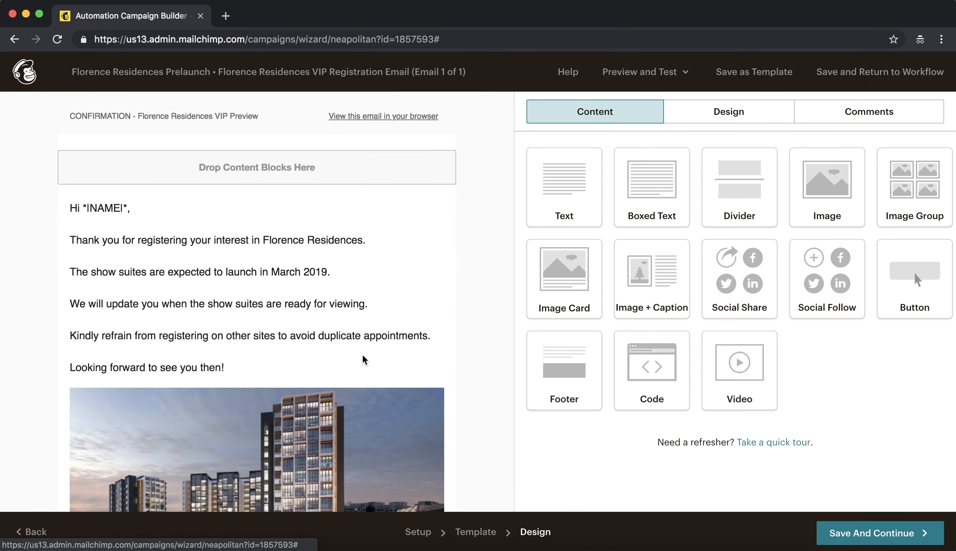
Set the font size of the opening text block, from the greeting to "Looking forward to see you then!", to 12
click(231, 336)
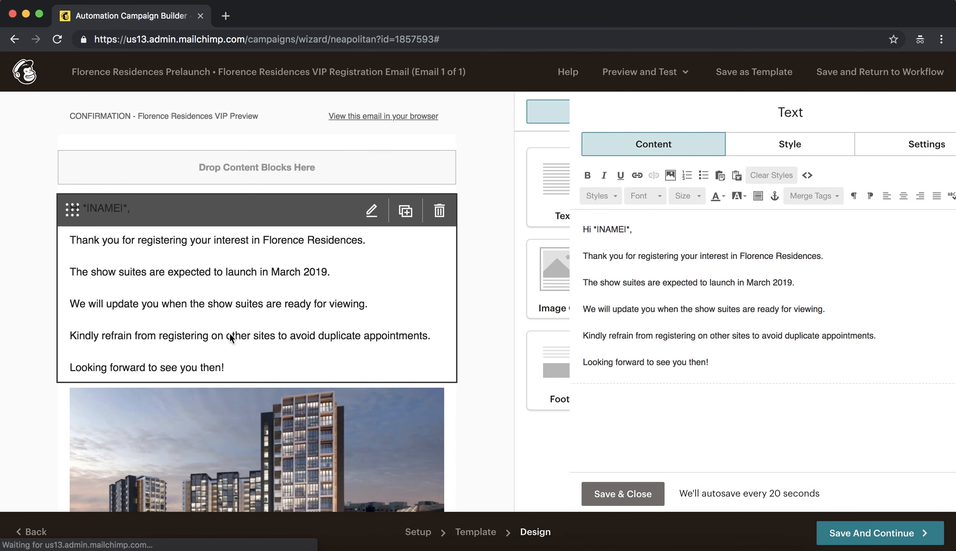
drag(672, 367, 503, 227)
click(640, 194)
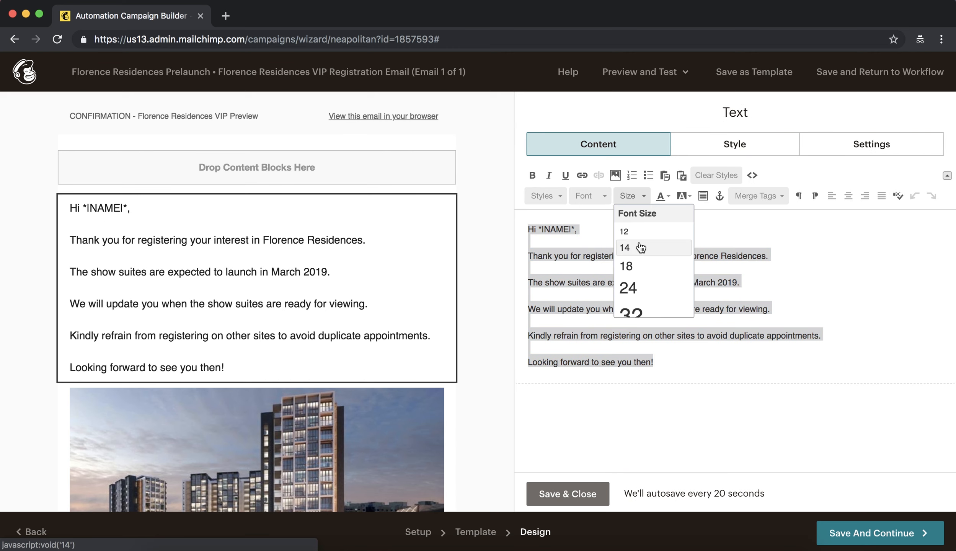
click(619, 245)
click(712, 294)
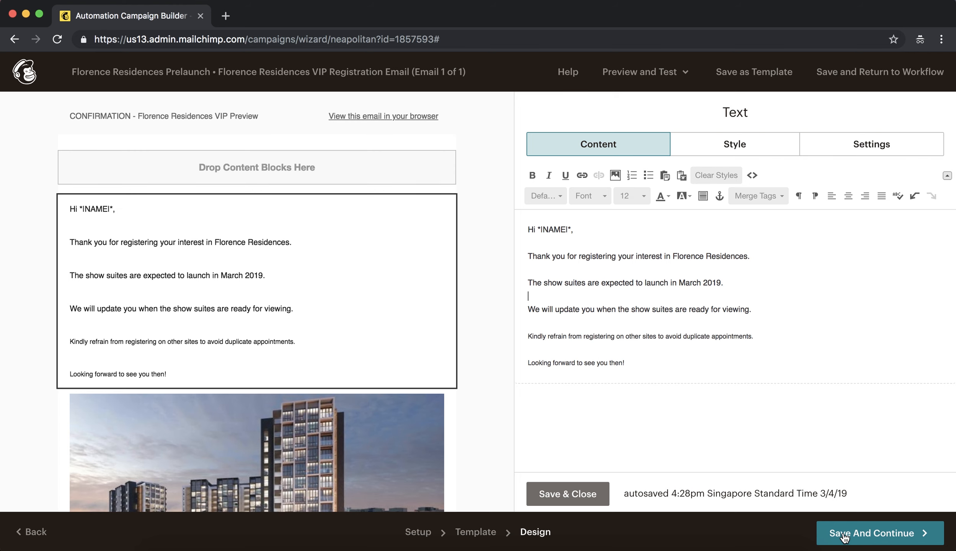
Save the finished email design, advance the workflow to its confirmation page, and check the recipient list and tracking settings
click(867, 533)
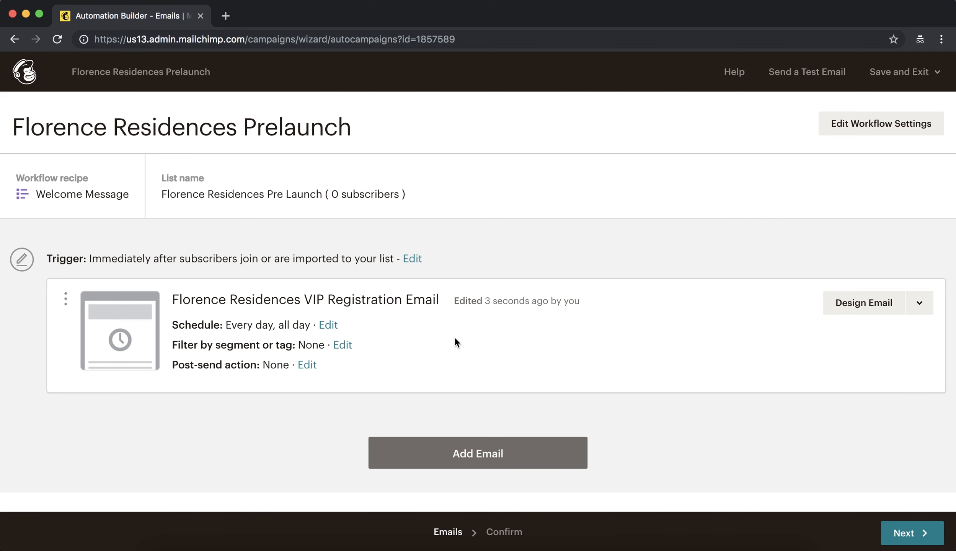
click(904, 532)
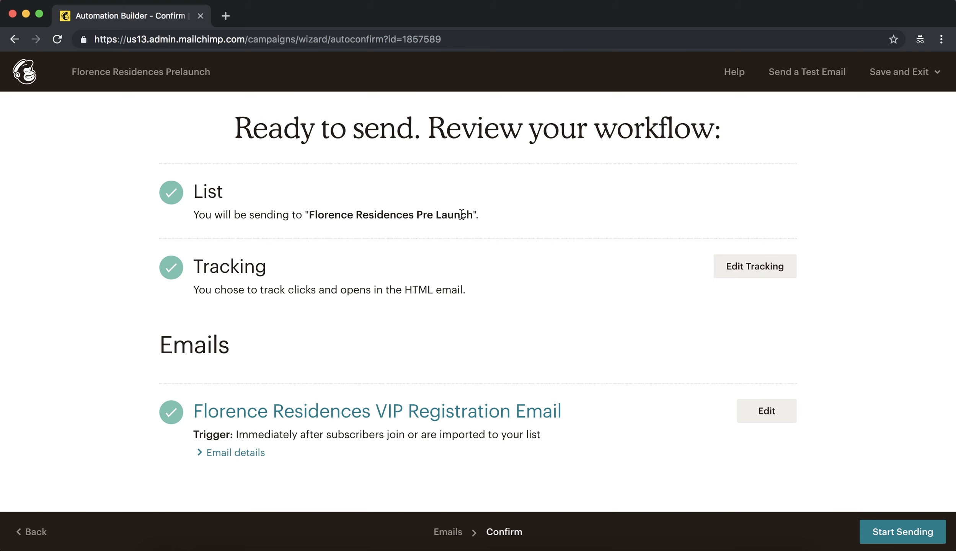
drag(477, 216, 335, 216)
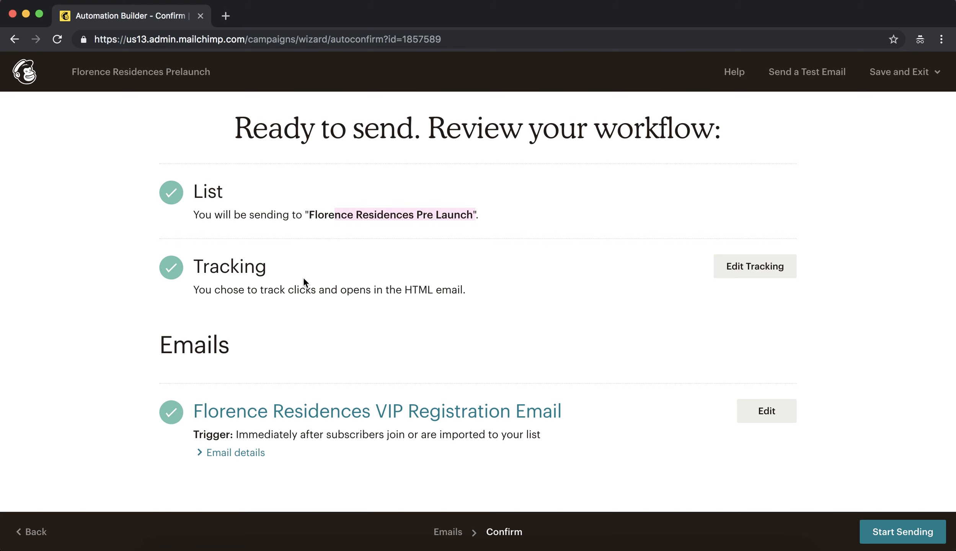
scroll(302, 277, down, 1)
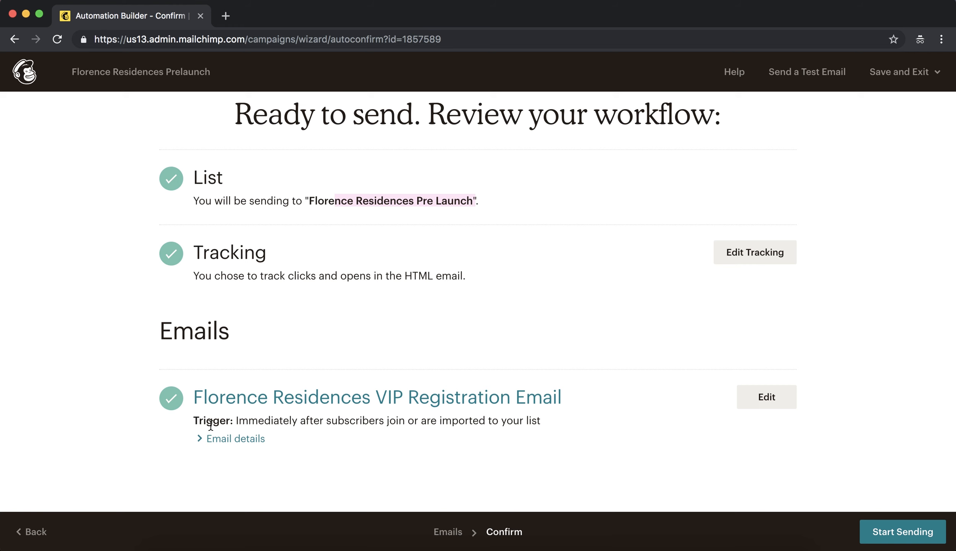
Expand the registration email's details and review its trigger, subject line, preview text, reply address, HTML template and Social Cards setting
click(218, 442)
scroll(305, 418, down, 5)
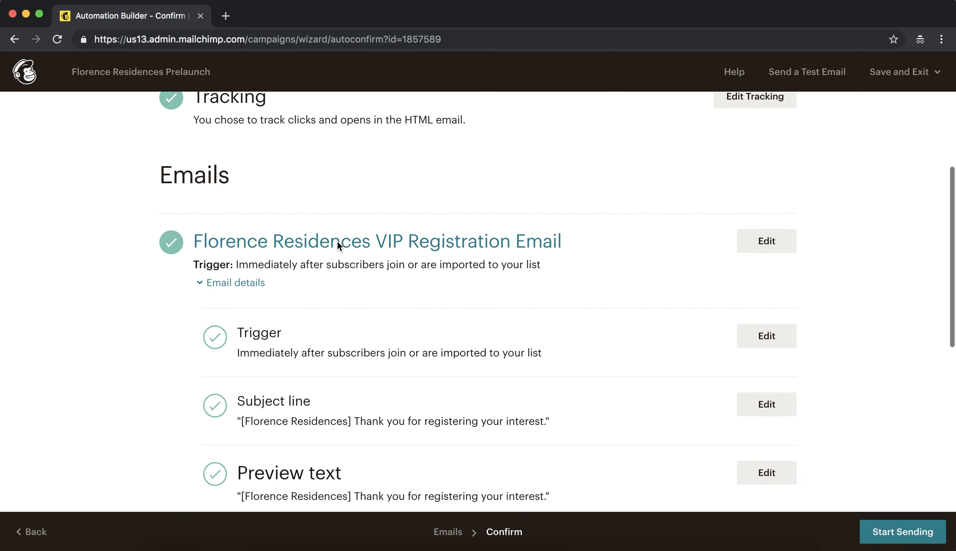
drag(235, 264, 542, 267)
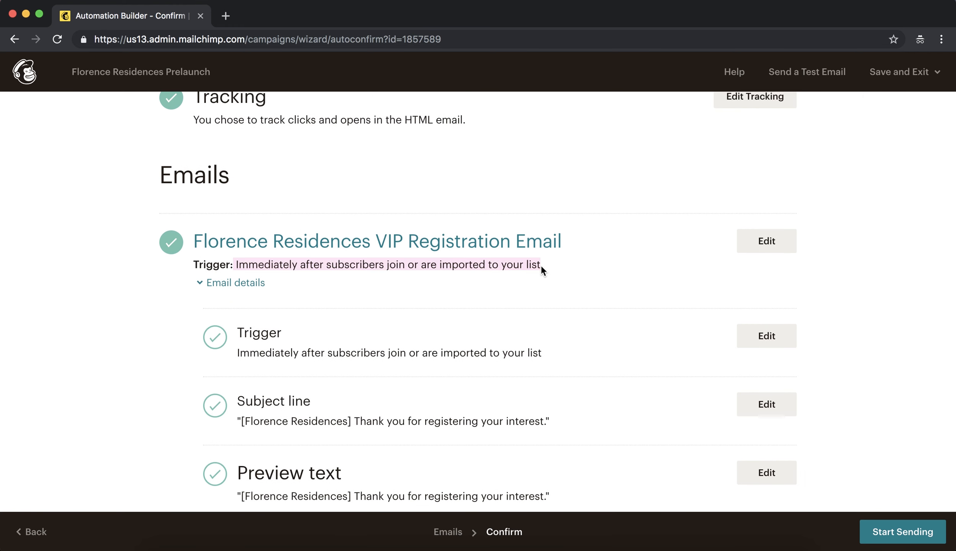
scroll(541, 265, down, 4)
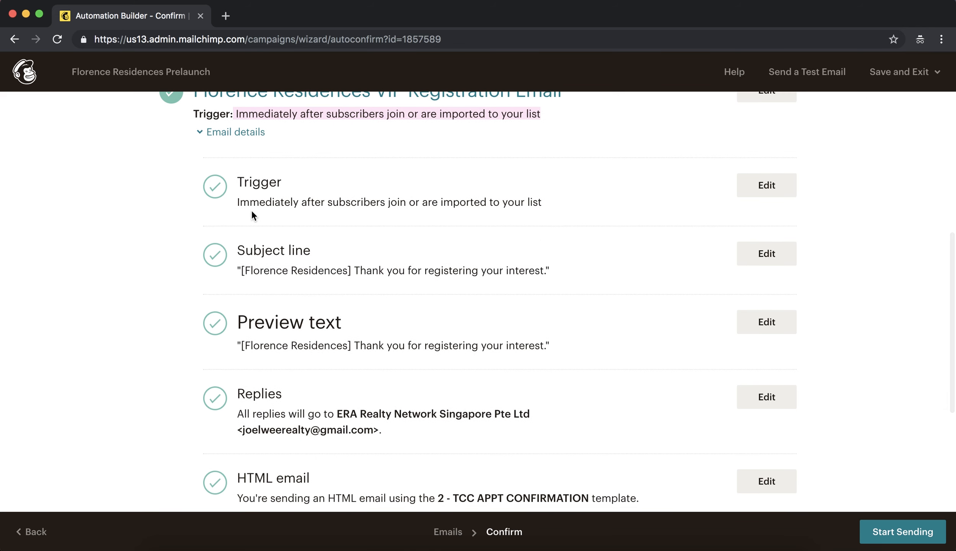
triple_click(256, 202)
drag(237, 252, 553, 273)
scroll(551, 267, down, 2)
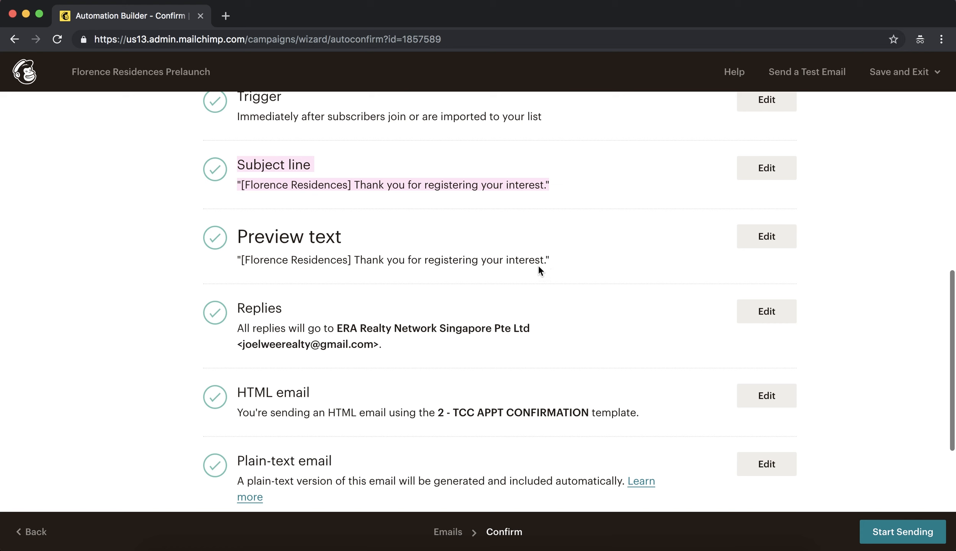
click(187, 233)
drag(187, 233, 253, 229)
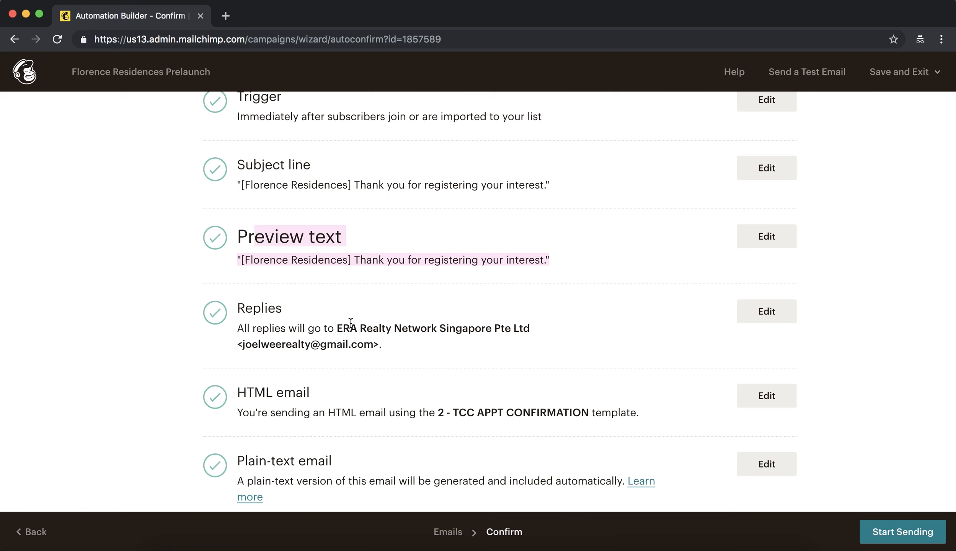
click(236, 344)
scroll(382, 342, down, 3)
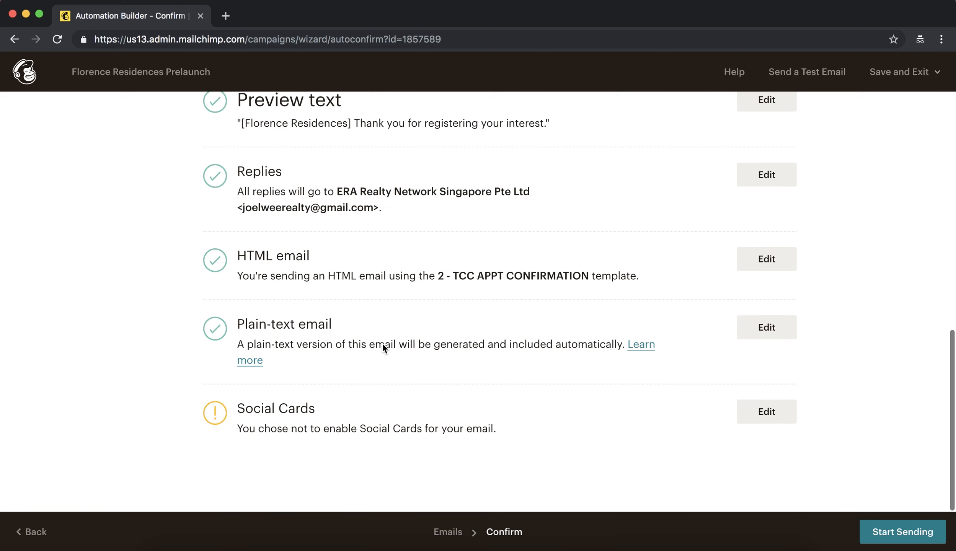
drag(441, 275, 586, 275)
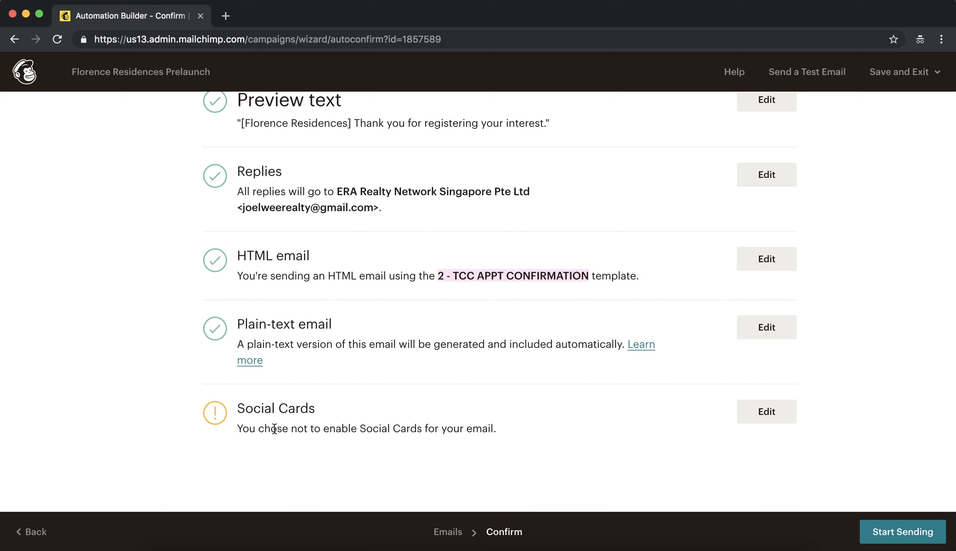
Start sending the automation workflow to the Florence Residences Pre Launch list, checking the email count and list before confirming
click(878, 532)
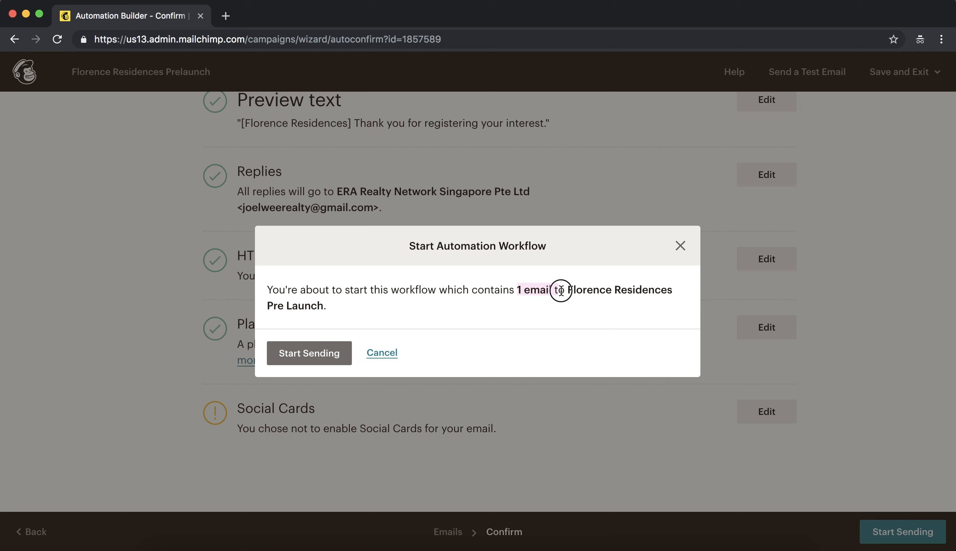
drag(584, 294, 383, 327)
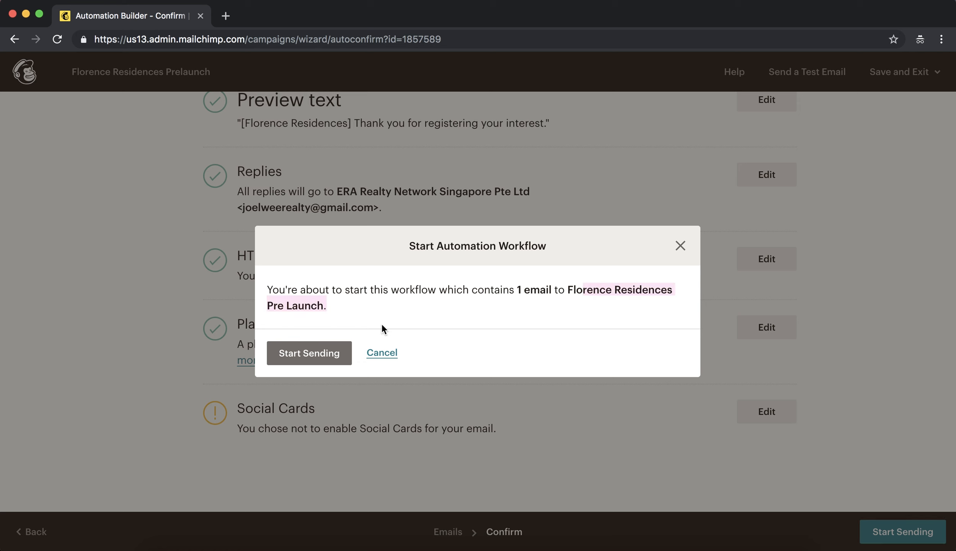
click(311, 353)
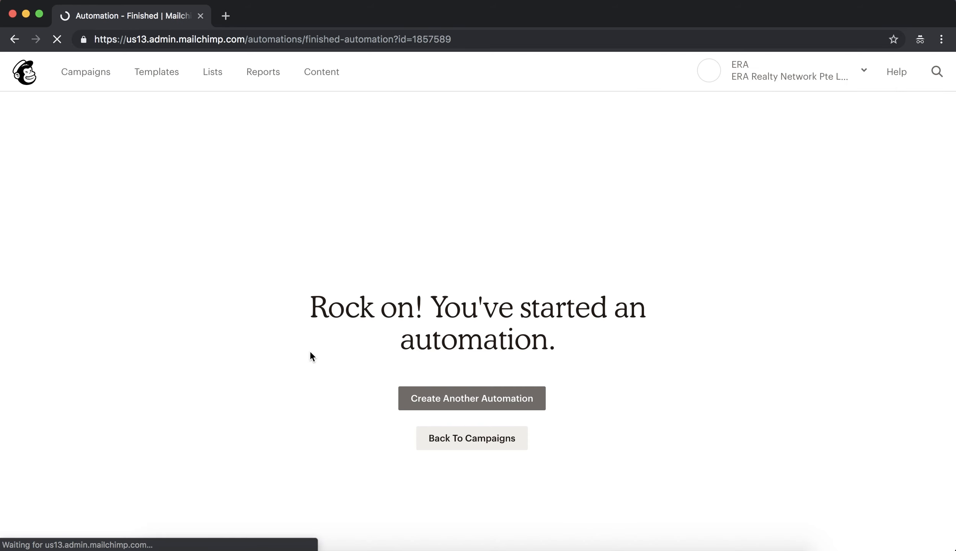